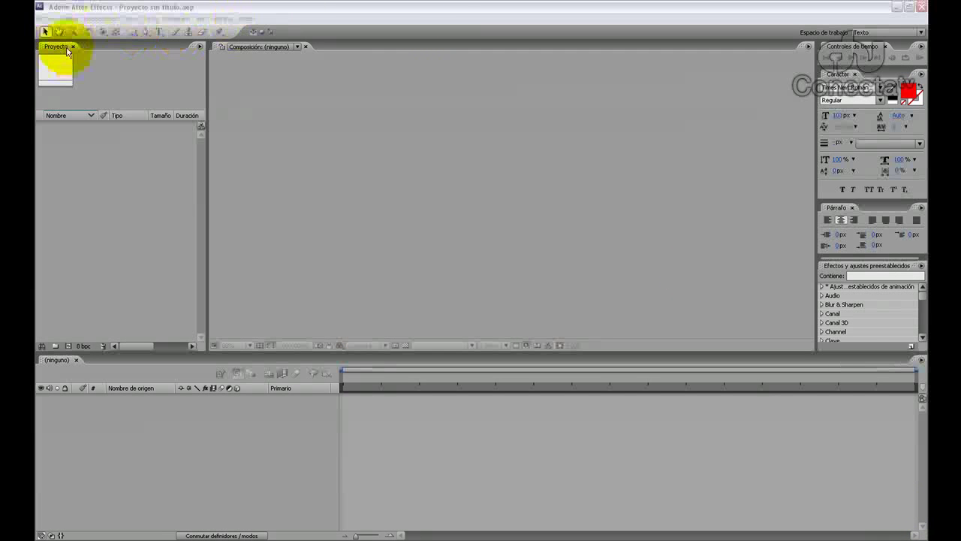
- Create Comp 1 at 1280×720, 25 fps, then begin adding a new layer to the timeline
right_click(67, 155)
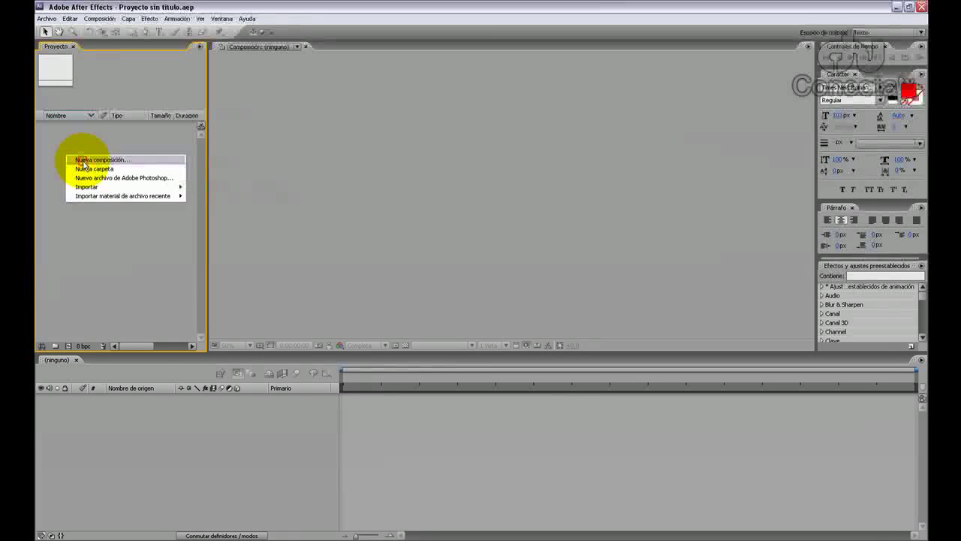
left_click(78, 159)
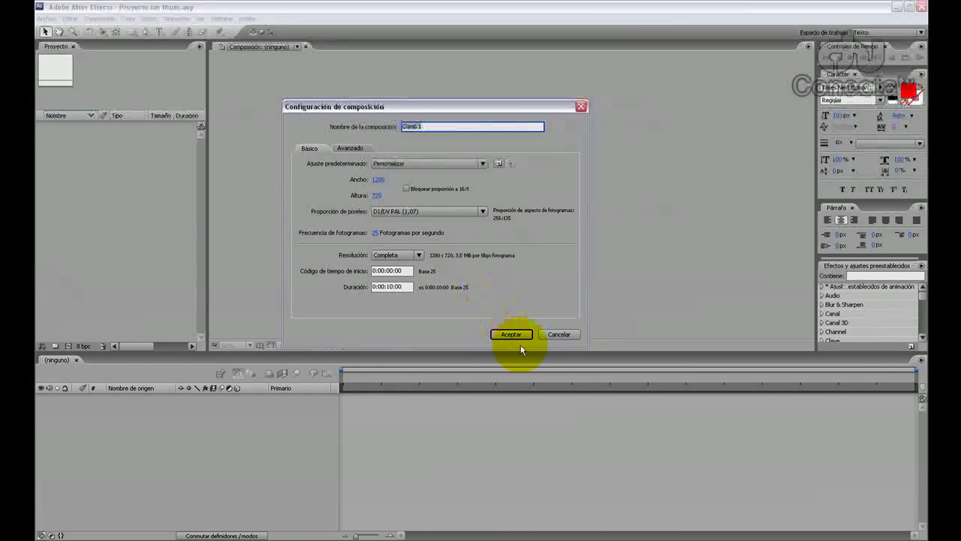
left_click(512, 335)
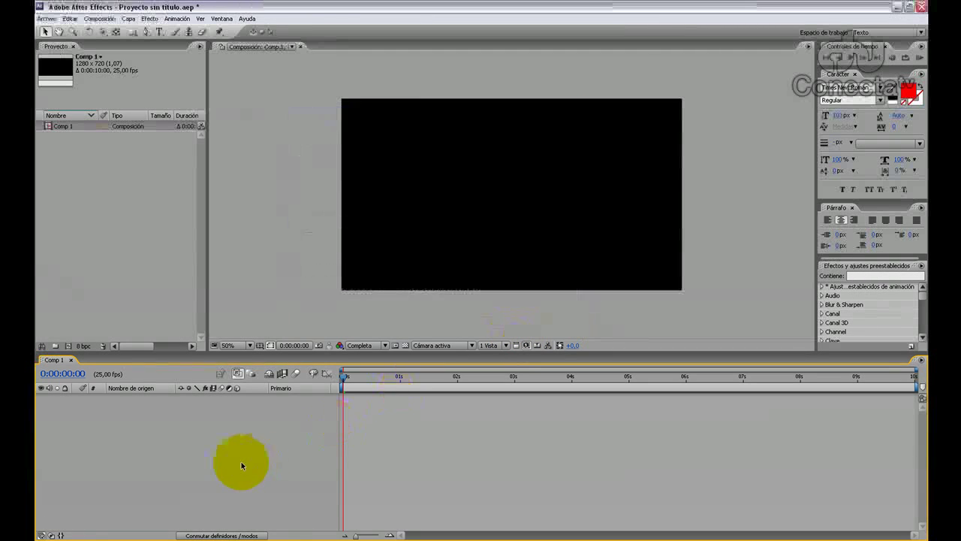
right_click(116, 434)
mouse_move(133, 435)
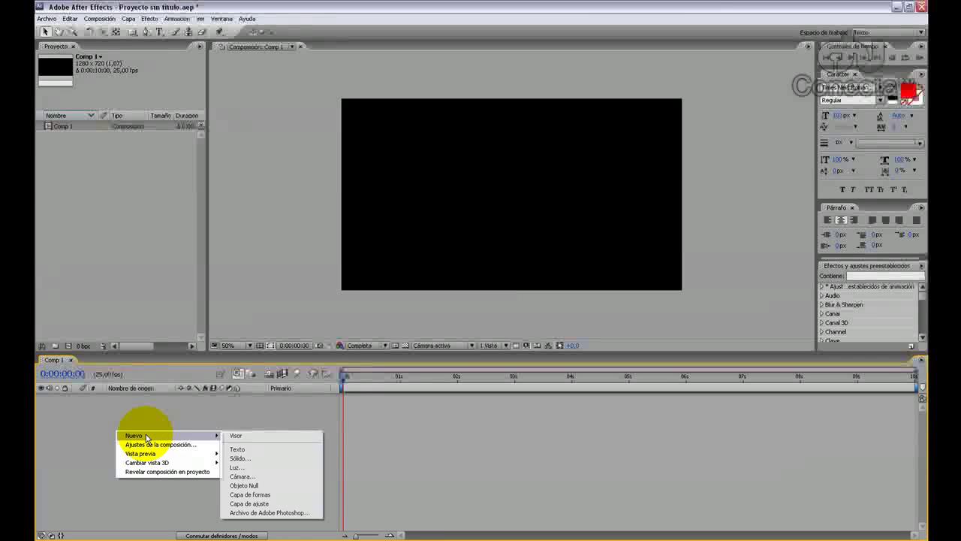
left_click(250, 449)
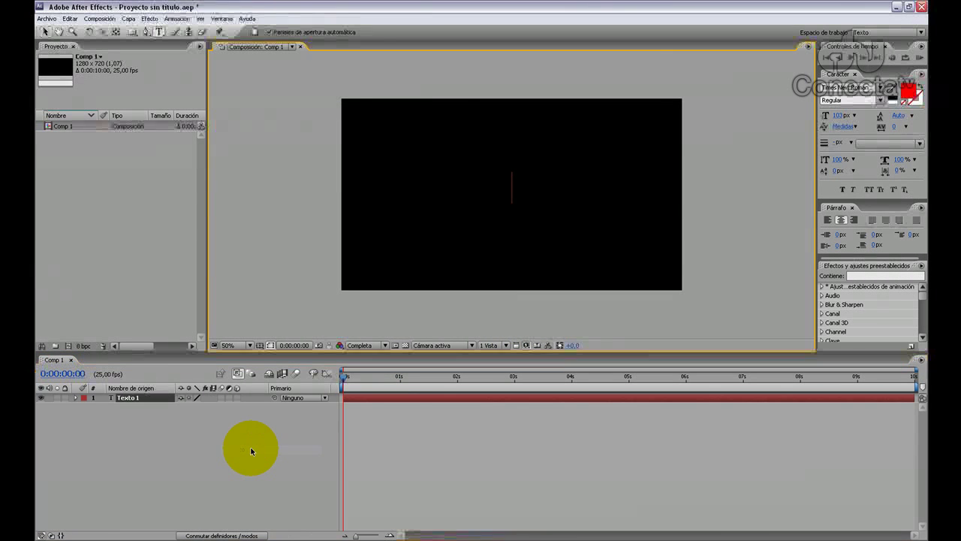
type("W.")
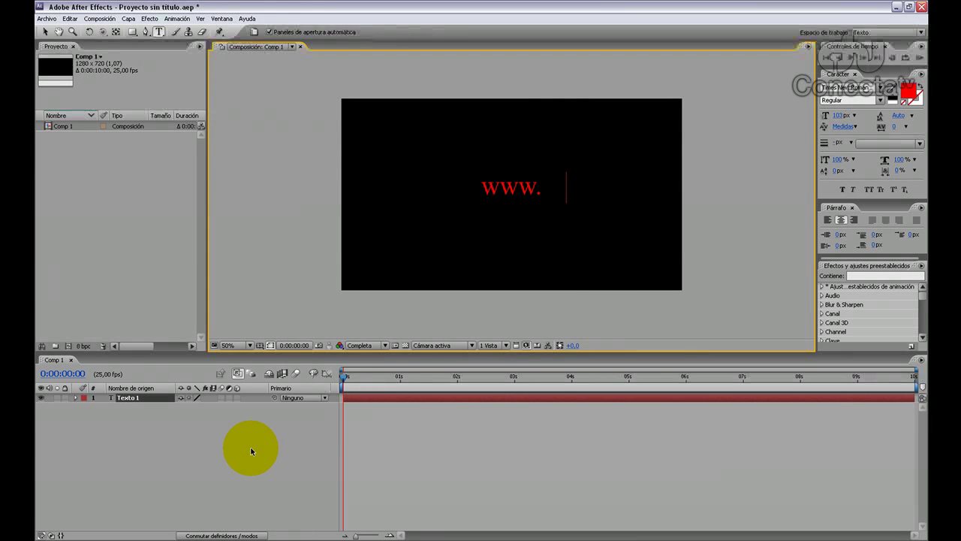
type("conectgatut")
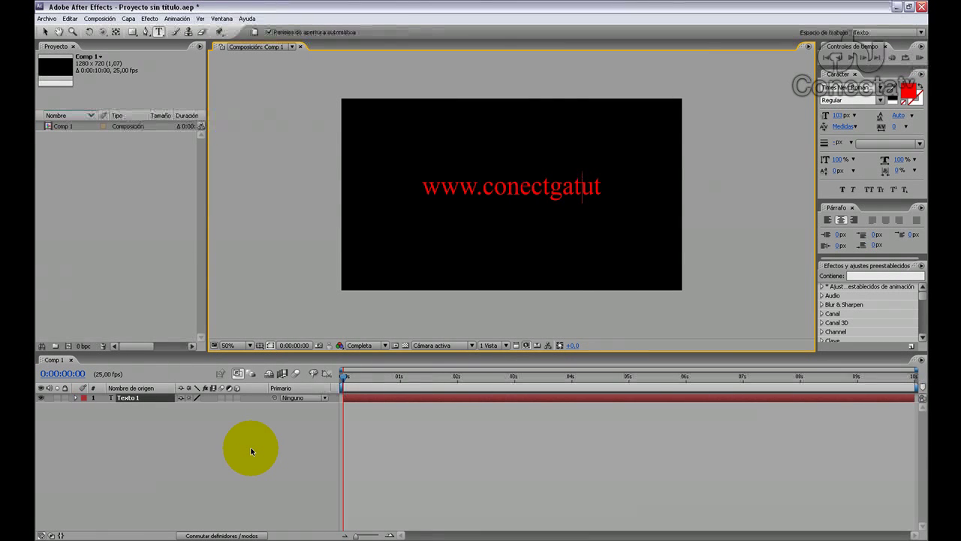
key("BackSpace")
key("BackSpace")
key("BackSpace")
type("t")
key("BackSpace")
type("ecta")
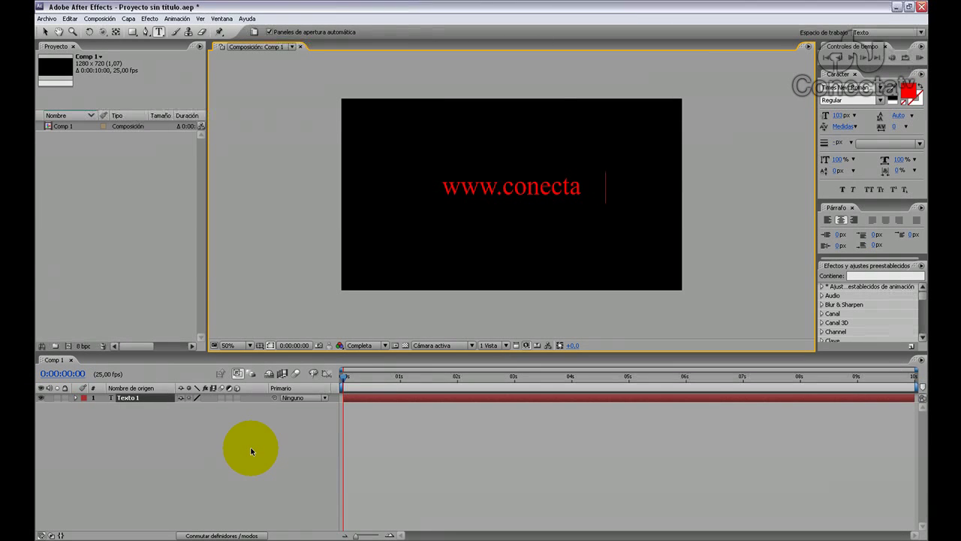
type("tutoriales.com")
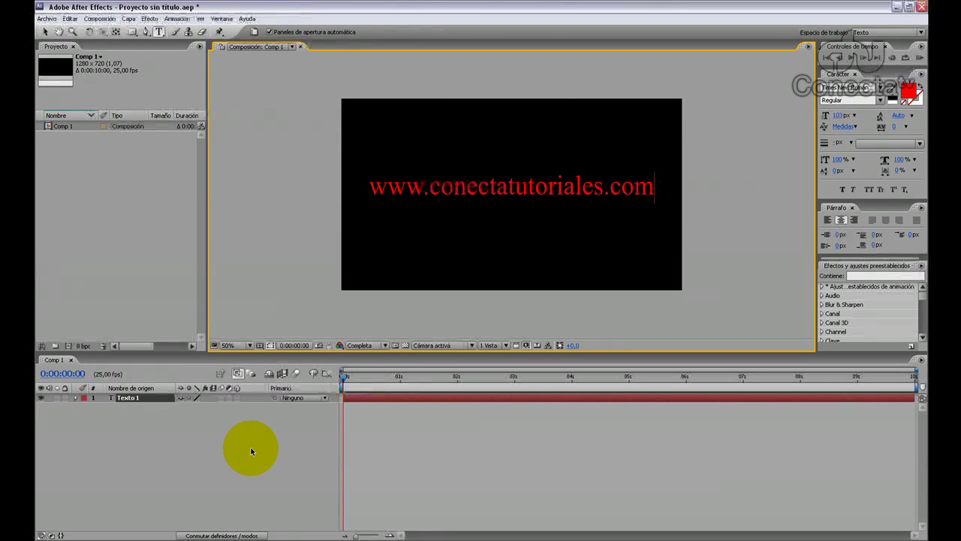
left_click(46, 33)
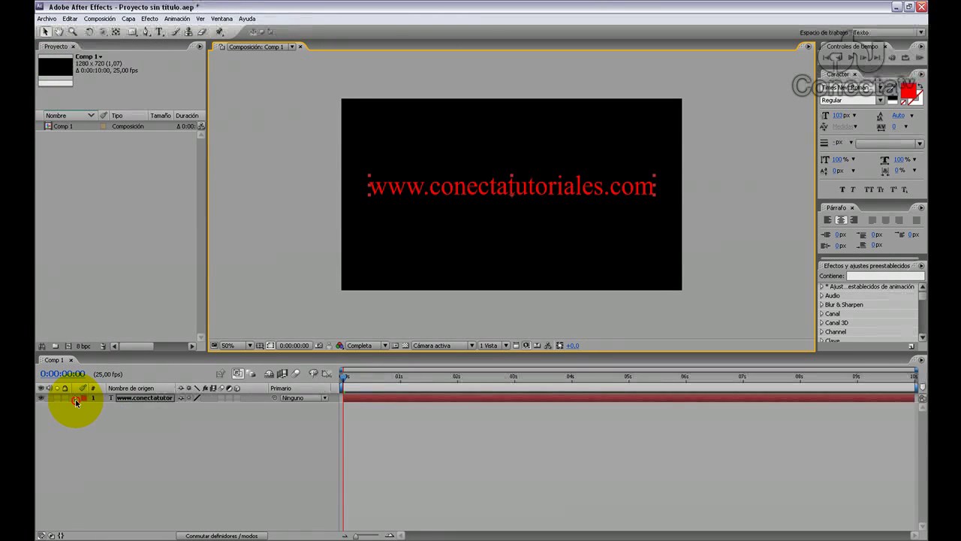
- Twirl open the text layer's properties and look at the Animar options
left_click(77, 400)
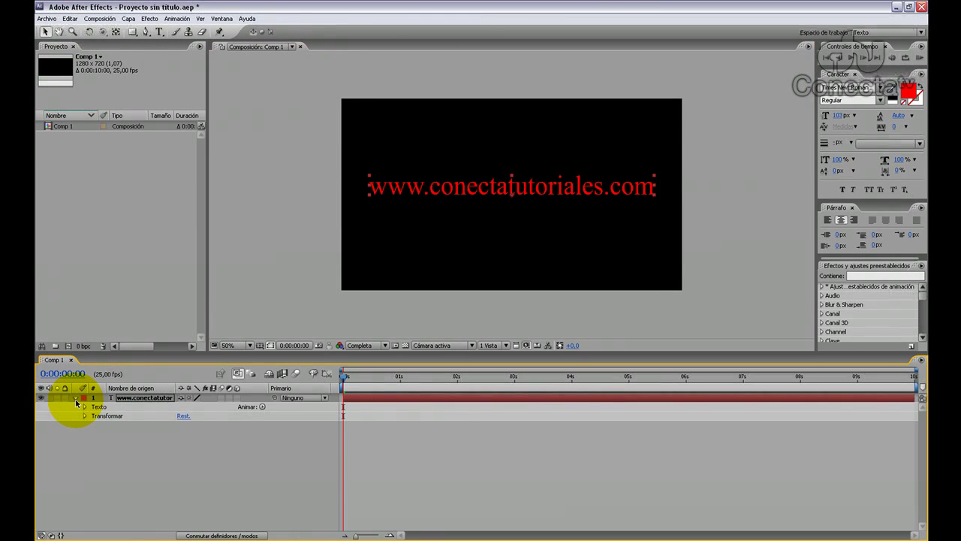
left_click(262, 410)
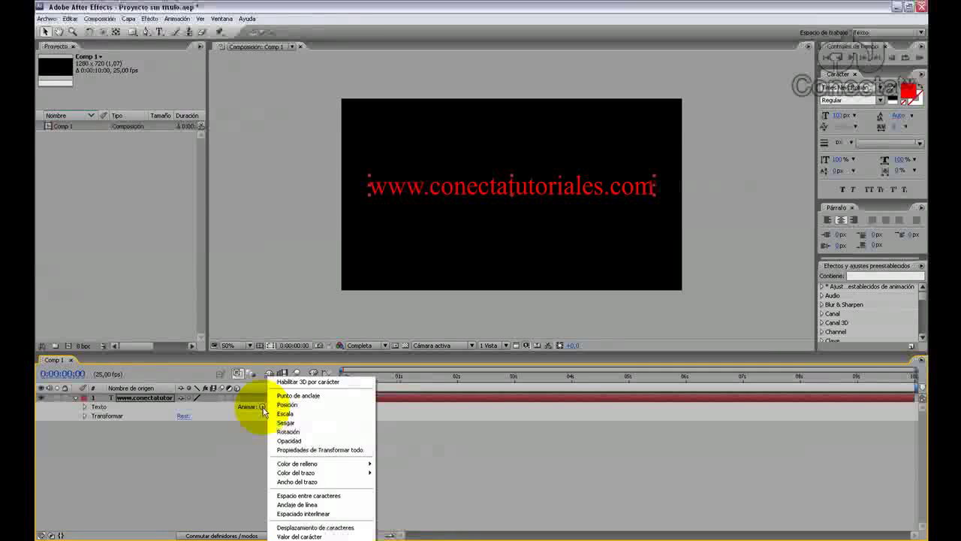
left_click(259, 406)
left_click(256, 465)
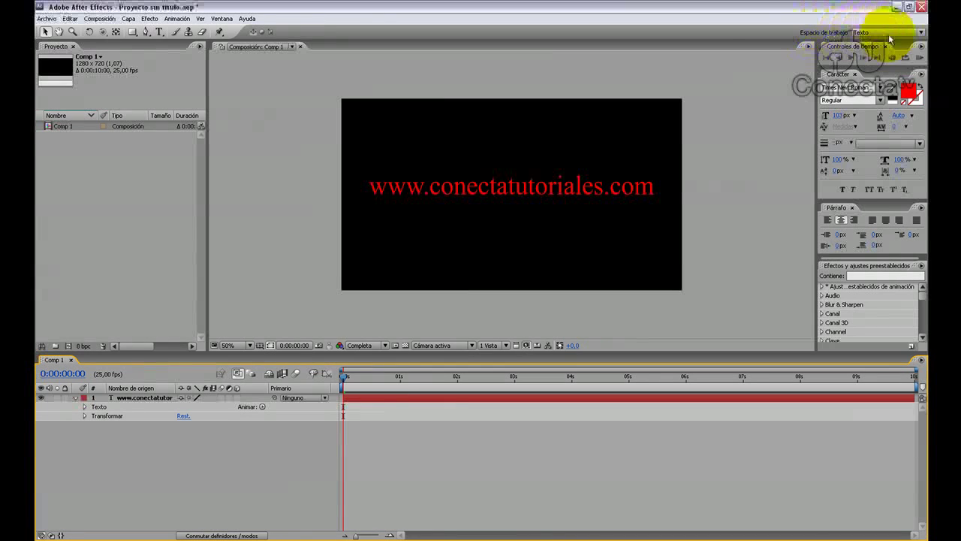
- Switch the workspace to Estándar and back to Texto, then add a Position animator
left_click(921, 33)
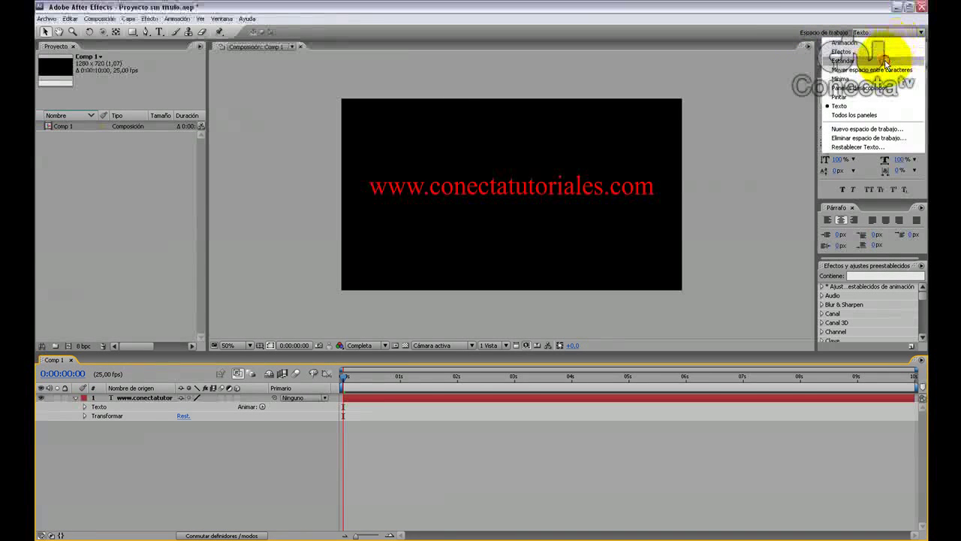
left_click(864, 60)
left_click(920, 34)
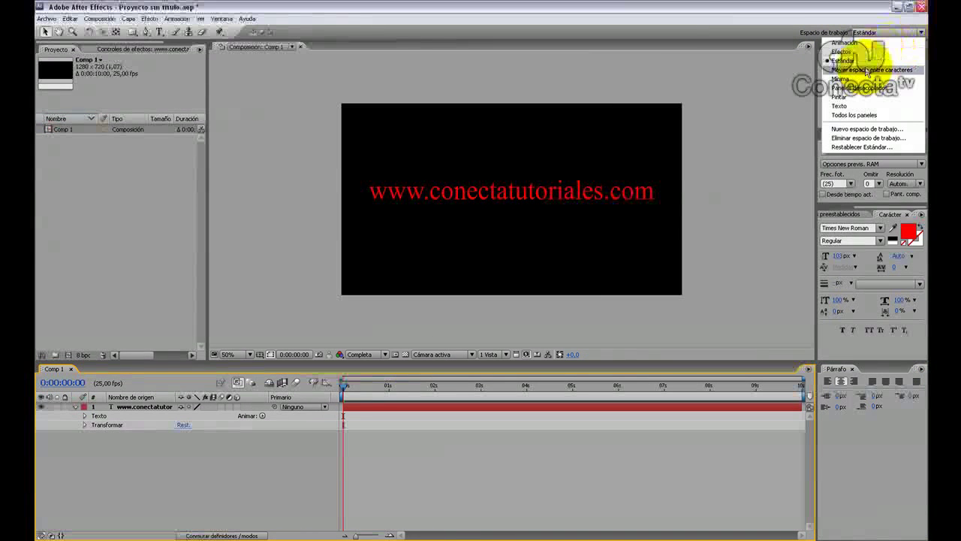
left_click(855, 106)
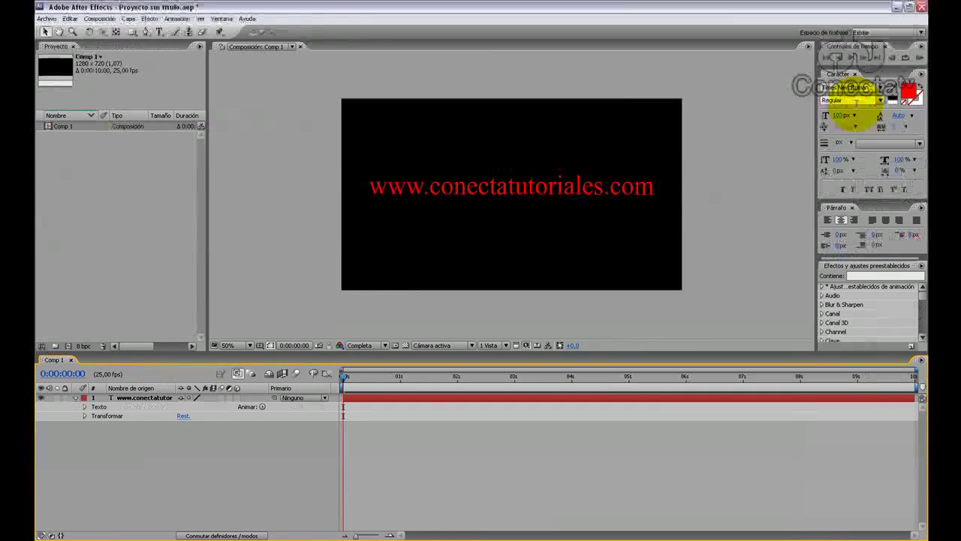
left_click(262, 408)
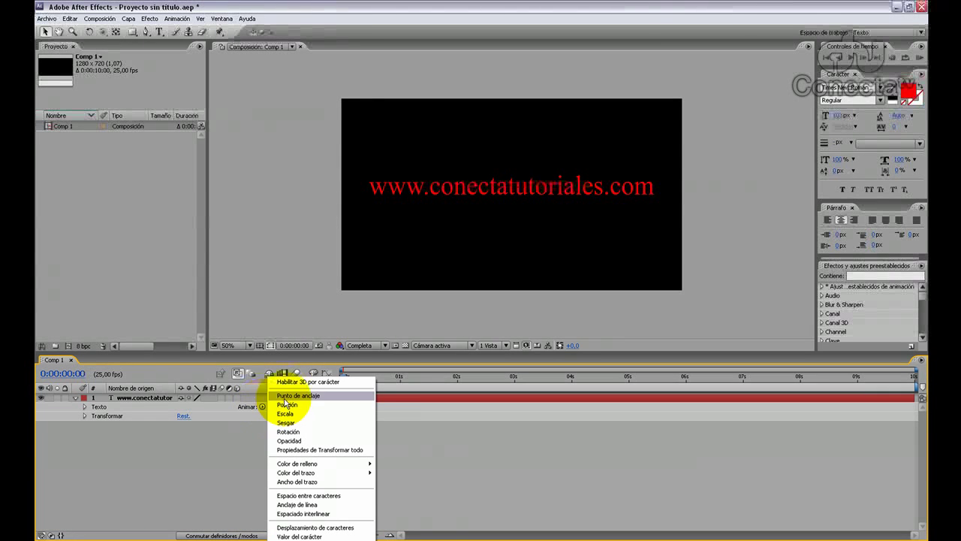
left_click(286, 404)
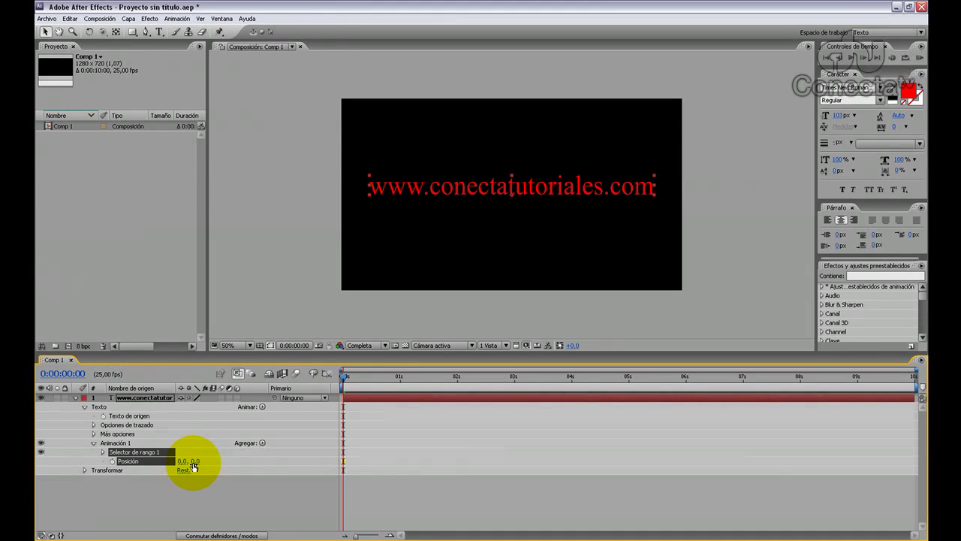
- Set the animator Position to 0, -268 and the range selector Start to 0% at time zero
left_click_drag(196, 463, 56, 459)
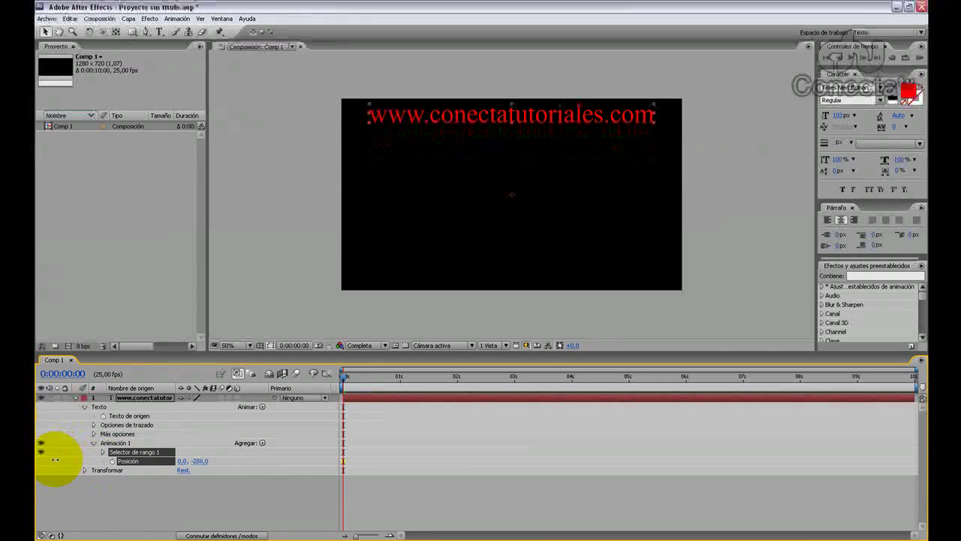
left_click(103, 453)
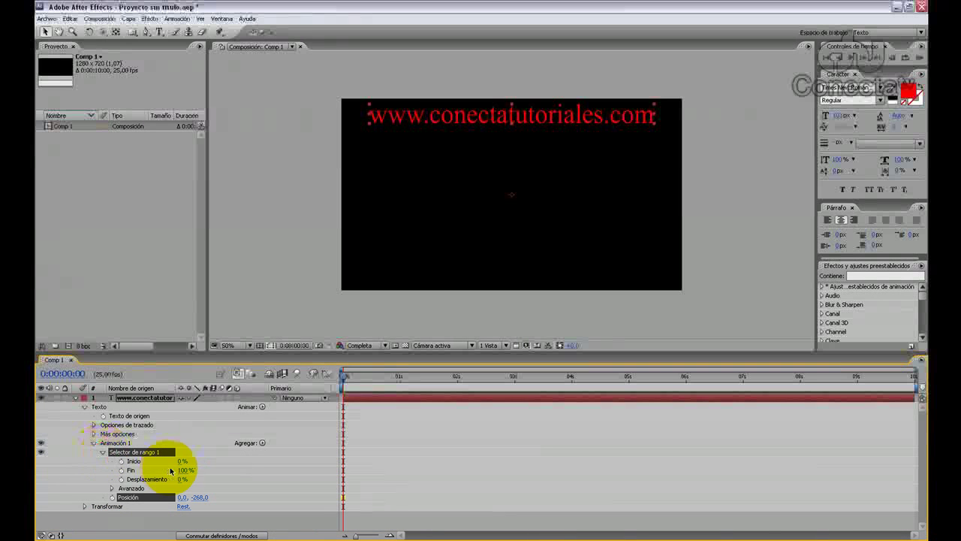
left_click_drag(182, 460, 204, 459)
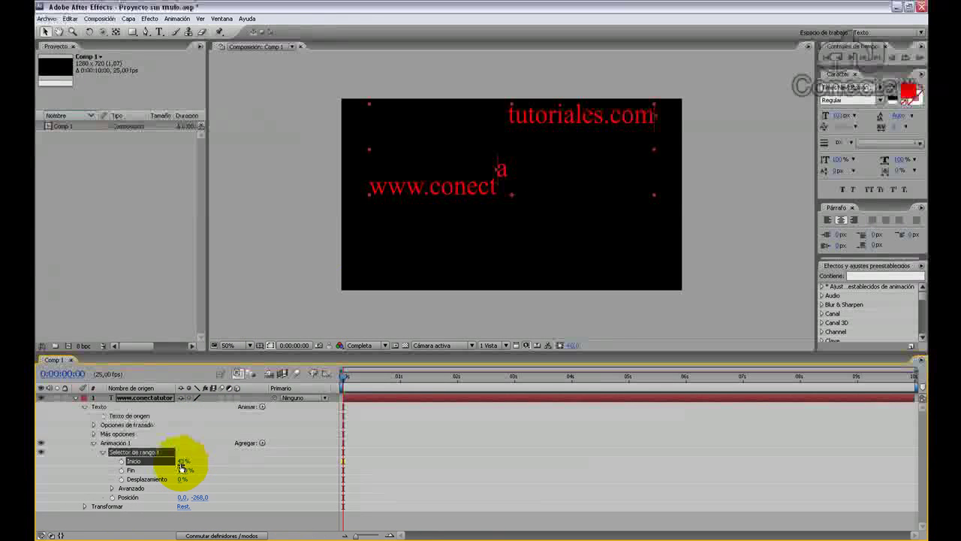
left_click_drag(181, 467, 160, 461)
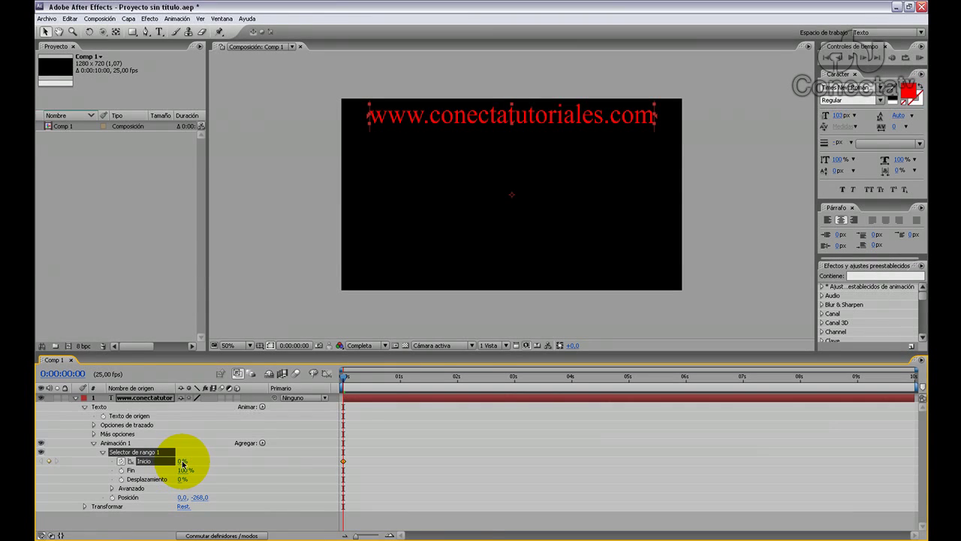
- At 0:00:03:00 raise the range Start to 100%, then preview the letters dropping in
left_click_drag(346, 378, 517, 382)
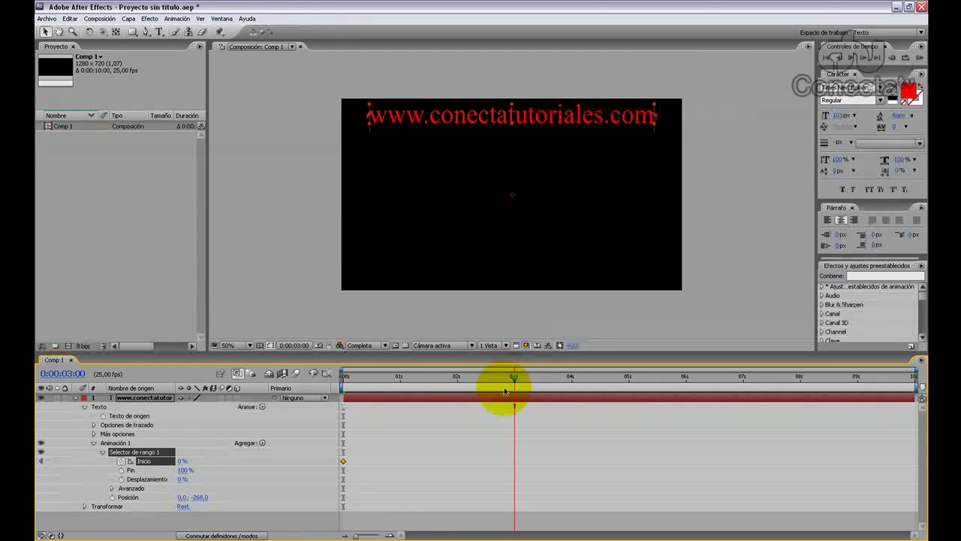
left_click(181, 461)
left_click_drag(181, 461, 248, 466)
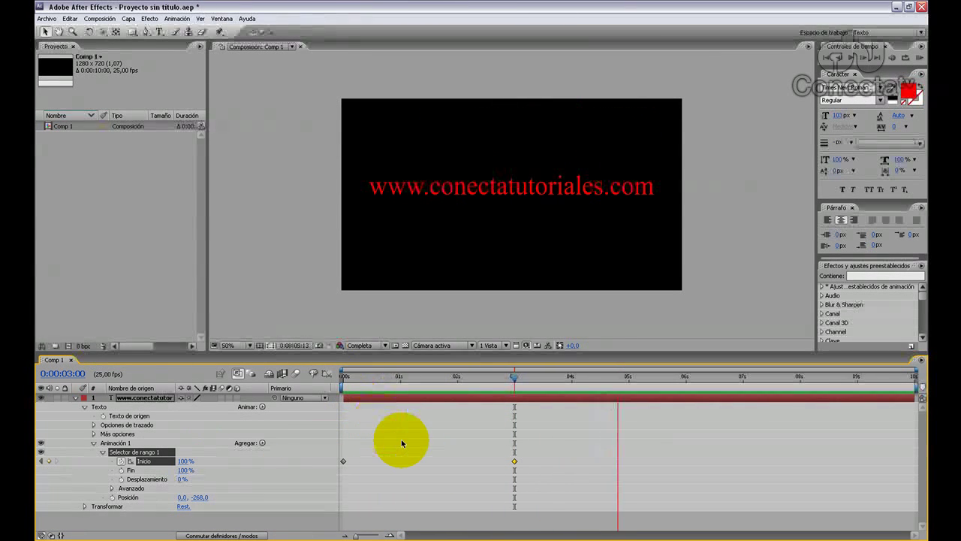
left_click(853, 59)
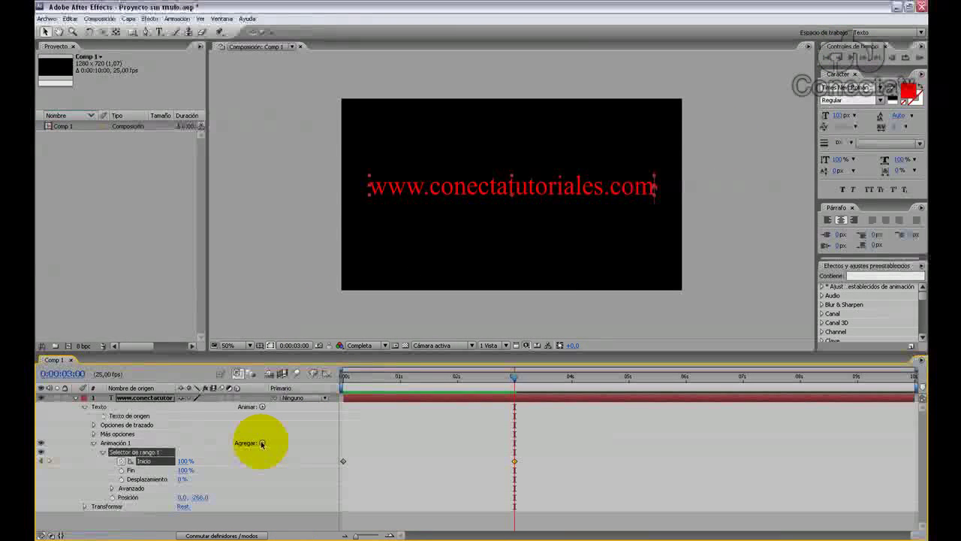
- Add Opacity at 0% to Animación 1 and check the fade-in reveal at 0:00:01:22
left_click(262, 444)
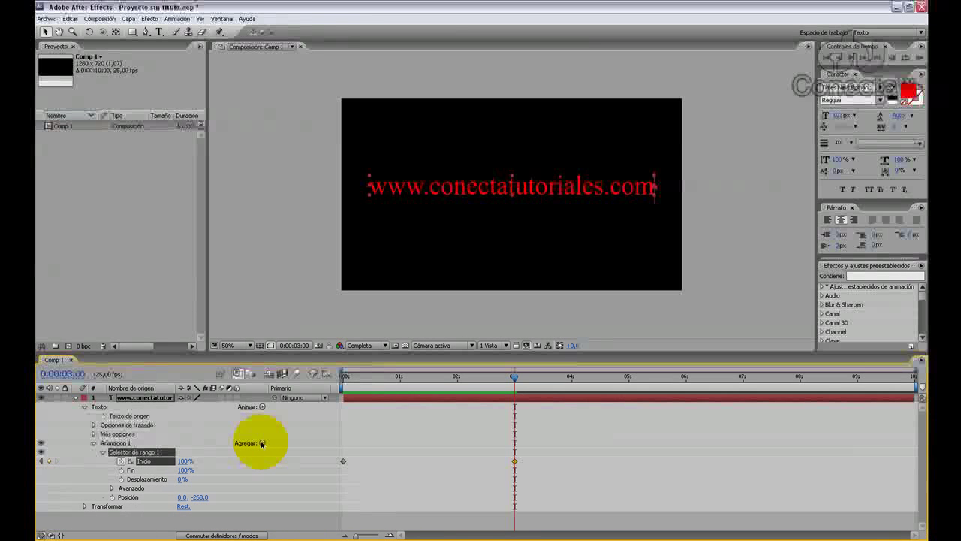
left_click(261, 443)
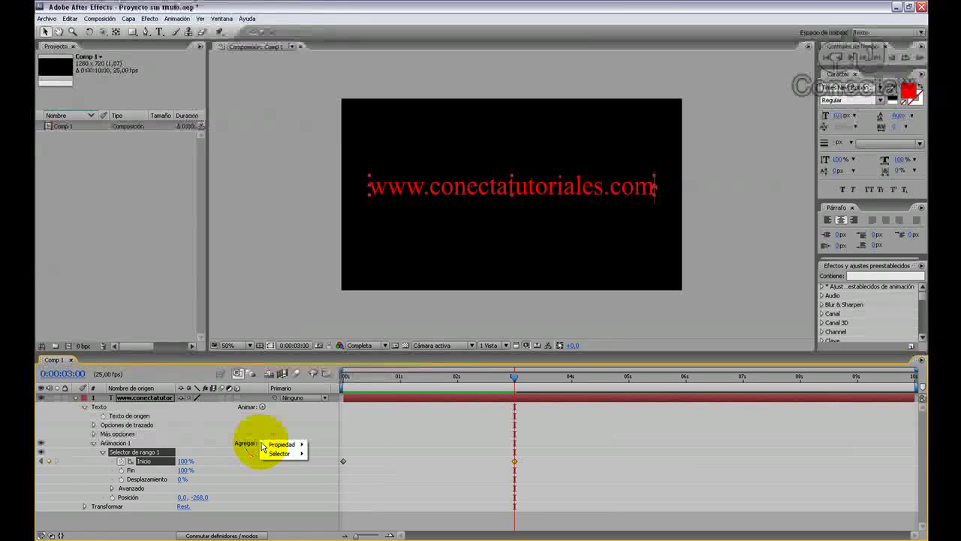
mouse_move(279, 446)
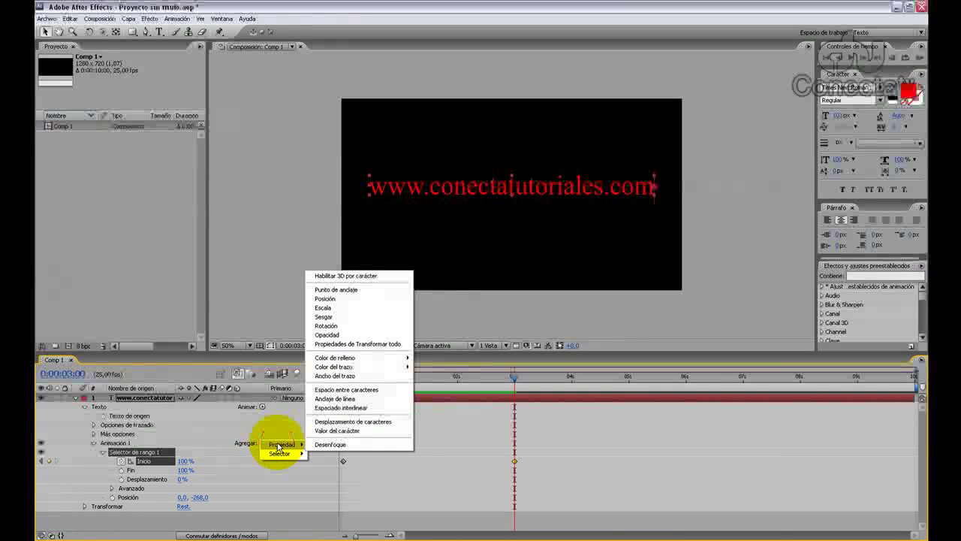
left_click(342, 335)
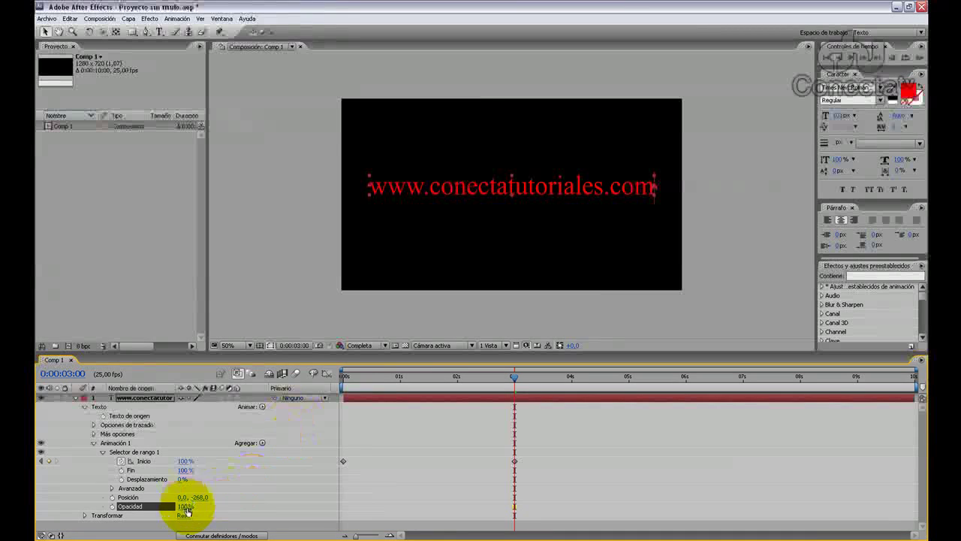
left_click_drag(186, 508, 124, 495)
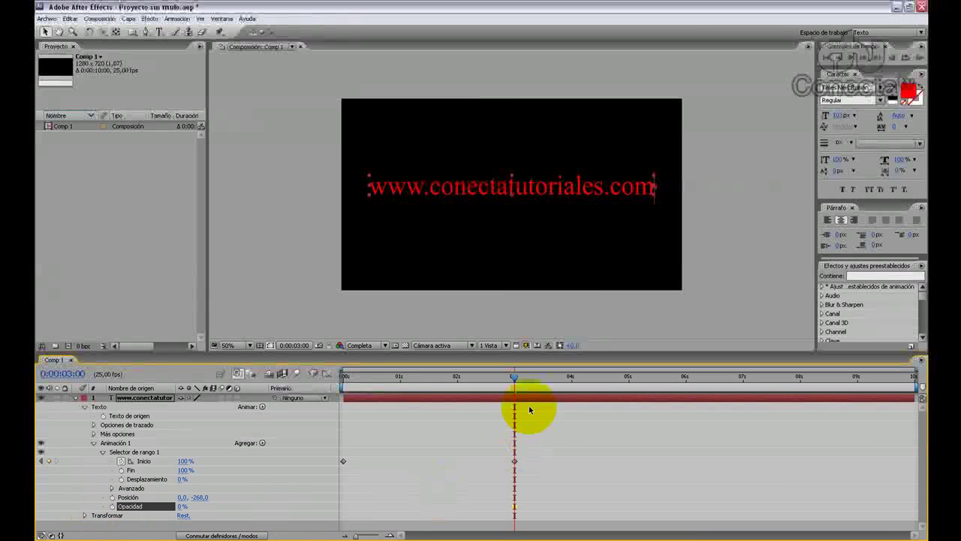
left_click_drag(514, 377, 452, 387)
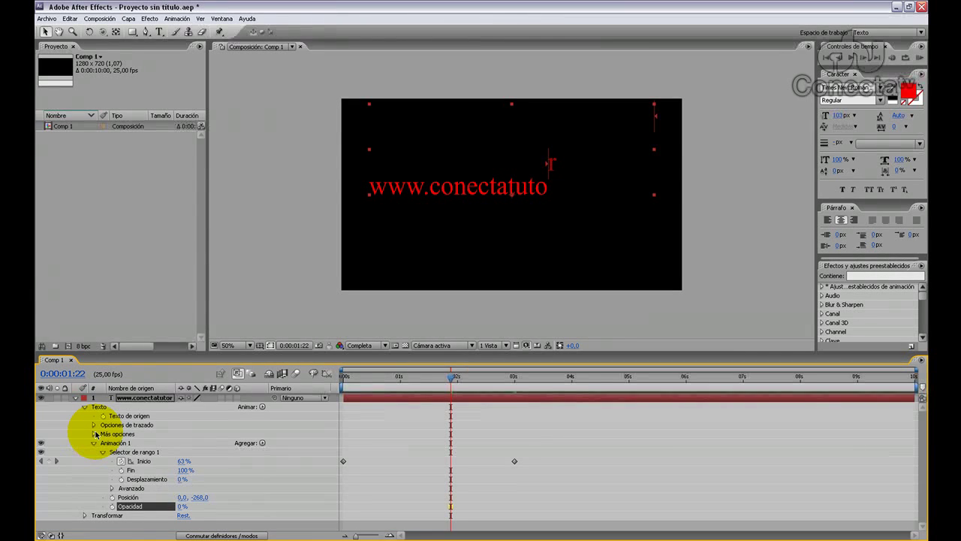
- Expand and collapse Transformar, then reveal Selector de rango 1's Avanzado options
left_click(84, 515)
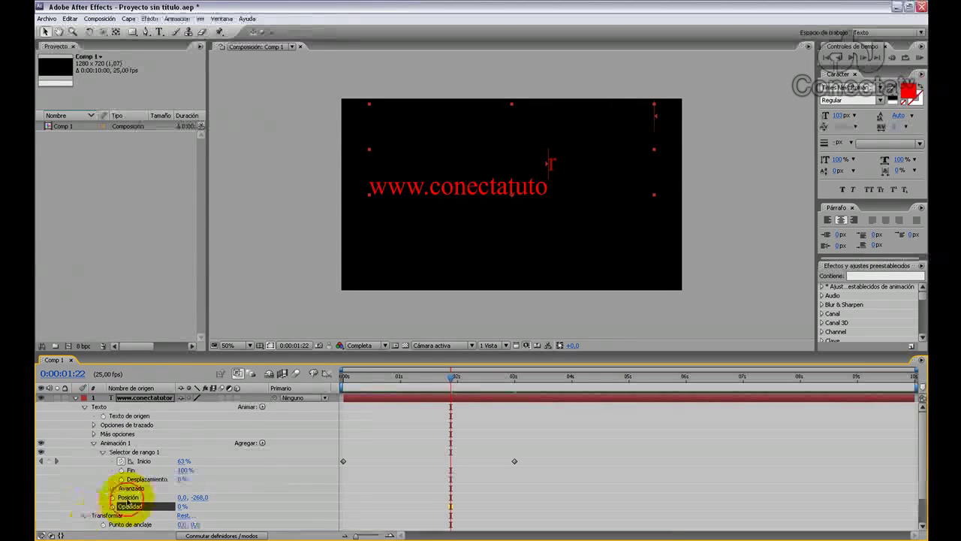
scroll(128, 481, "down", 2)
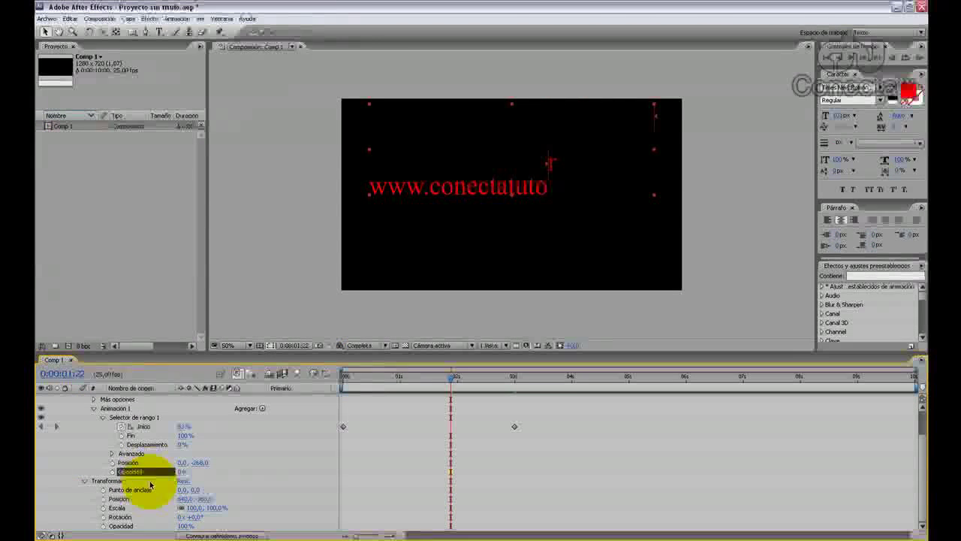
left_click(85, 480)
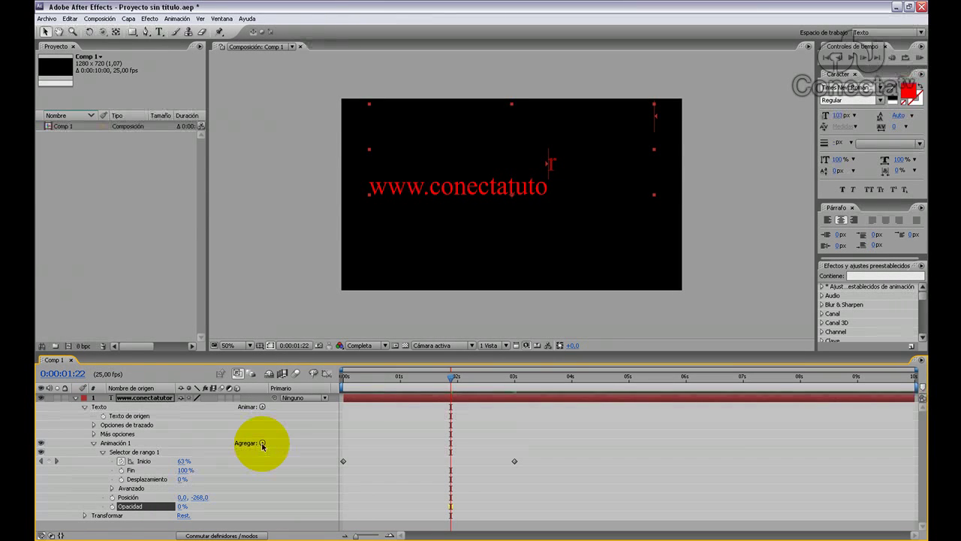
left_click(111, 488)
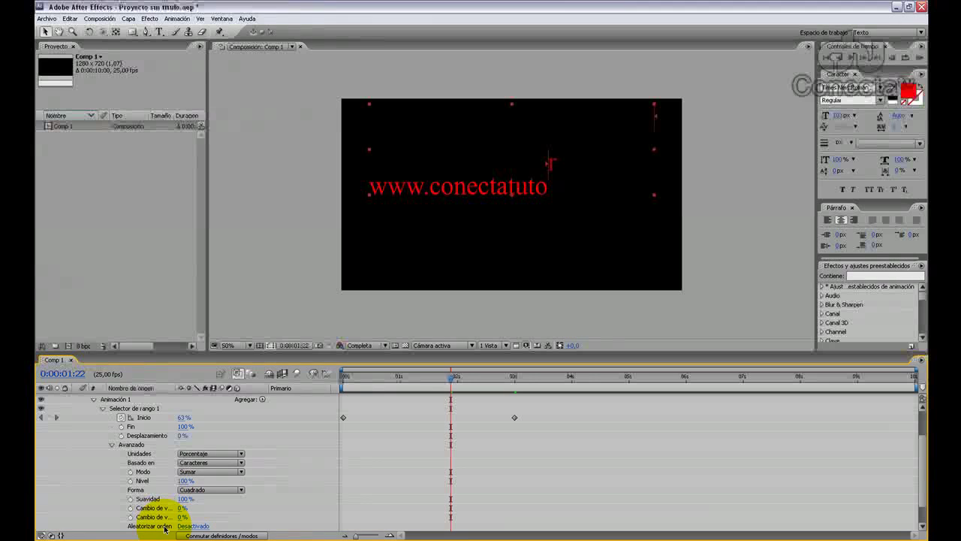
- Set Aleatorizar orden to Activado and preview the letters dropping in random order
left_click(193, 525)
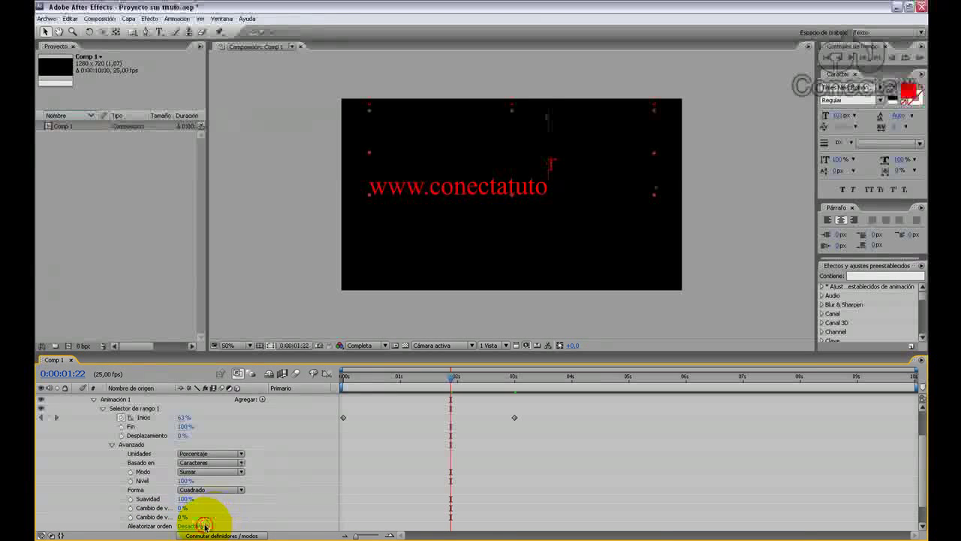
scroll(203, 522, "down", 2)
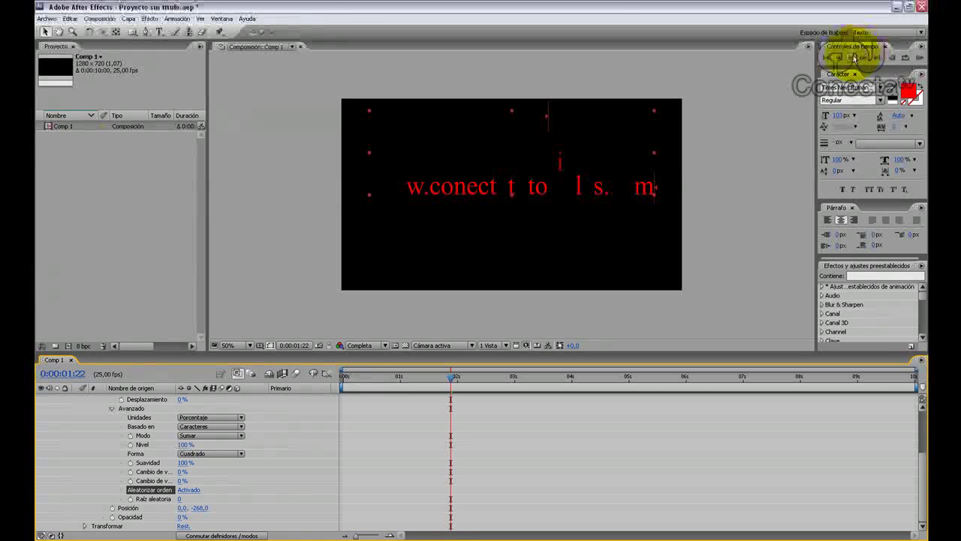
key("space")
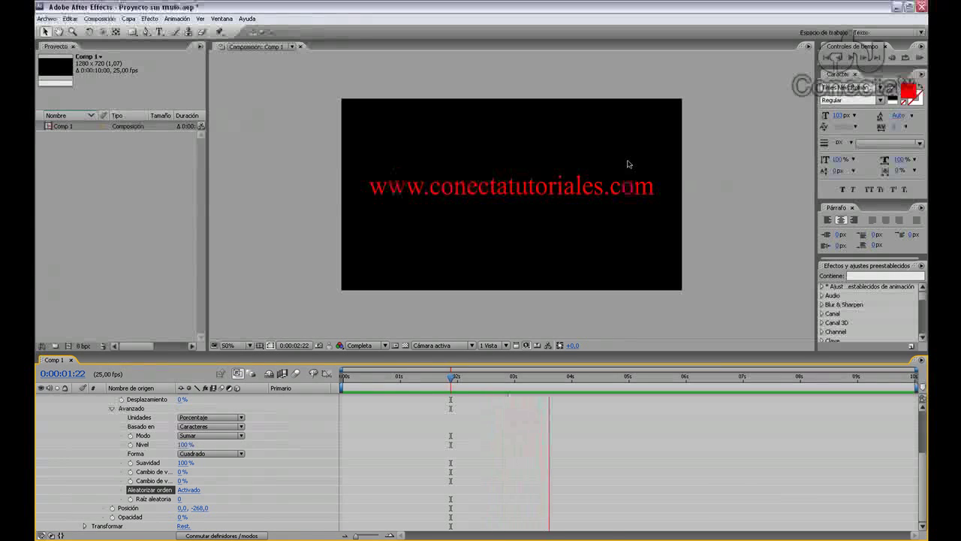
left_click(844, 47)
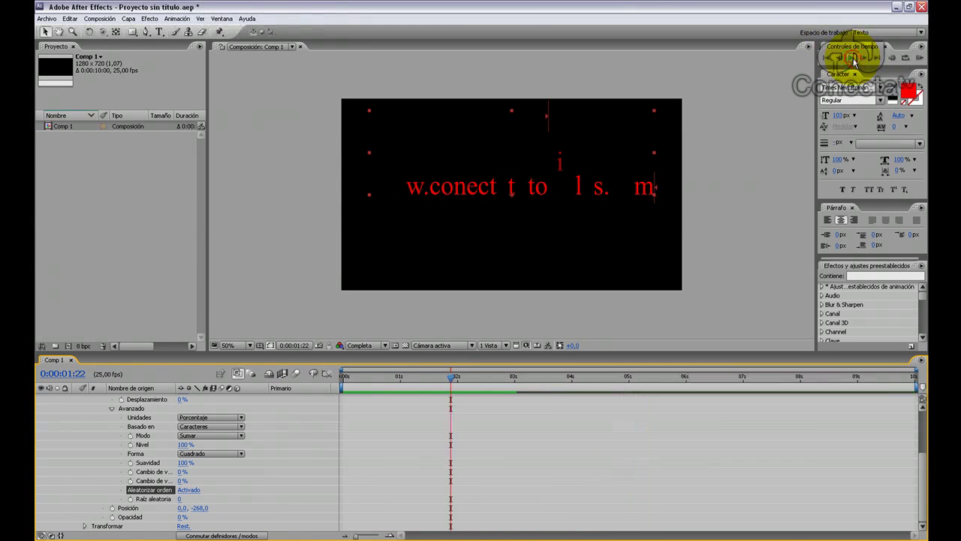
- Scroll back up and select the Animación 1 animator
left_click(279, 451)
scroll(280, 427, "up", 2)
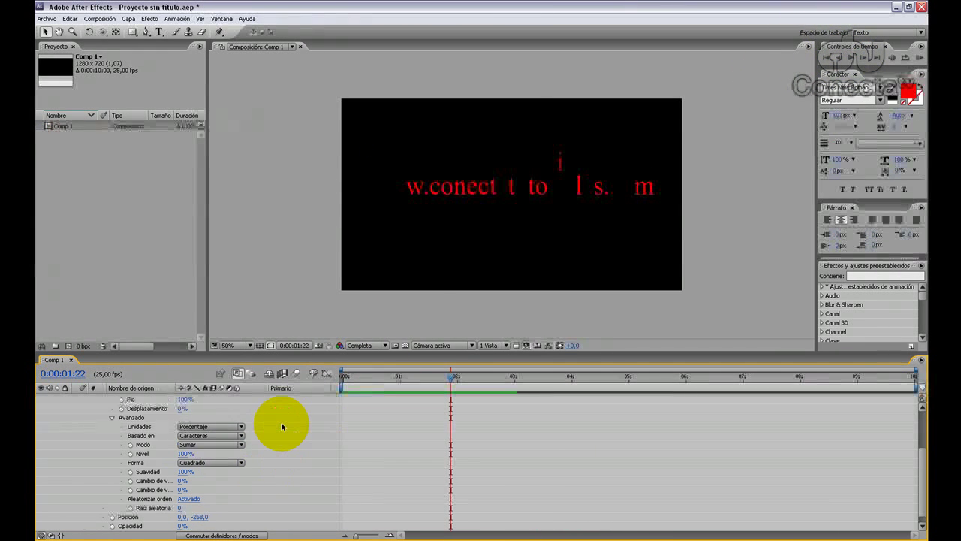
scroll(281, 428, "up", 2)
scroll(281, 427, "up", 1)
left_click(111, 409)
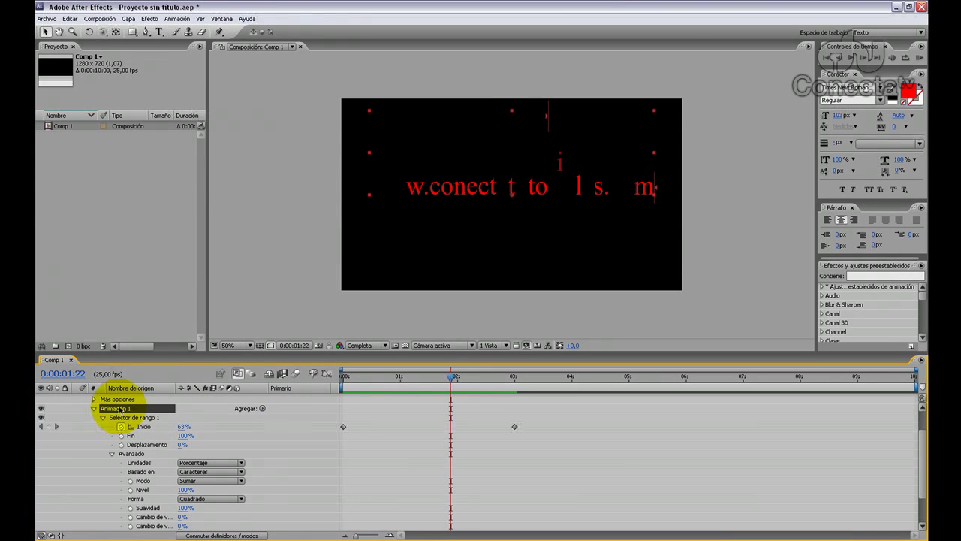
- Delete the old animator and add a Rotation animator, testing it then entering 0°
key("Delete")
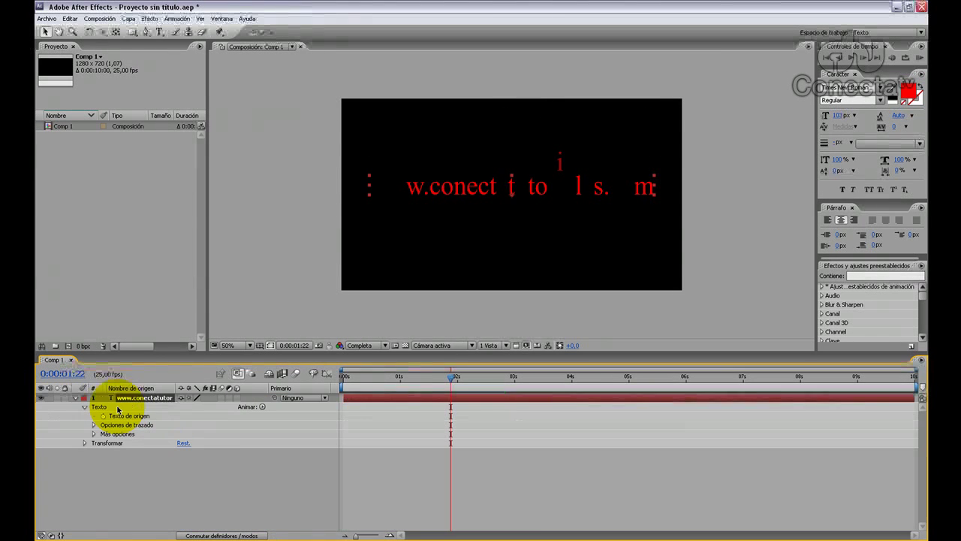
left_click(261, 407)
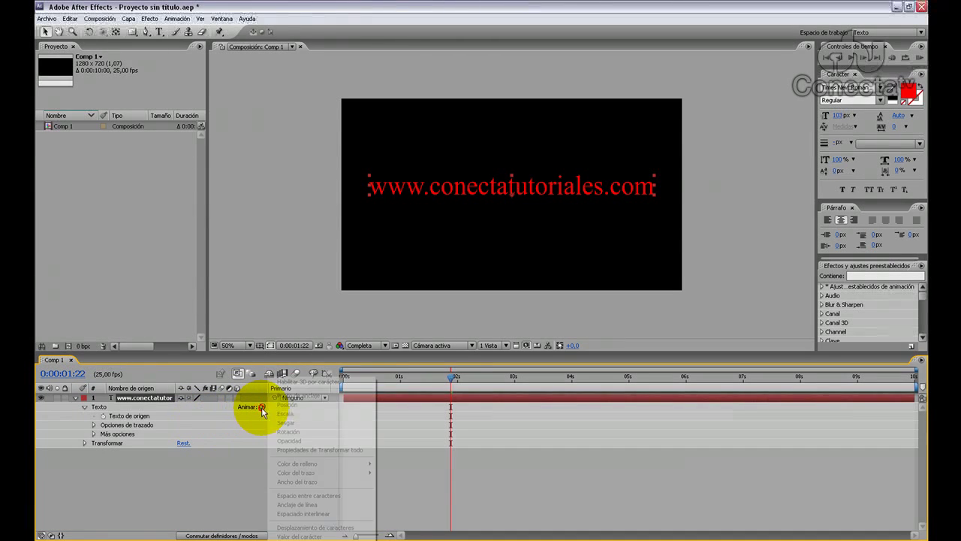
left_click(294, 433)
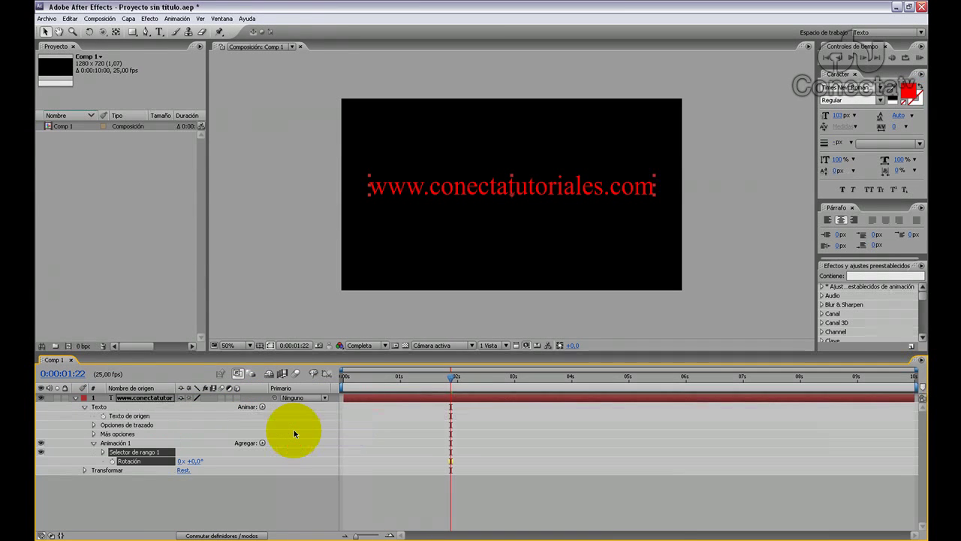
left_click_drag(196, 460, 290, 456)
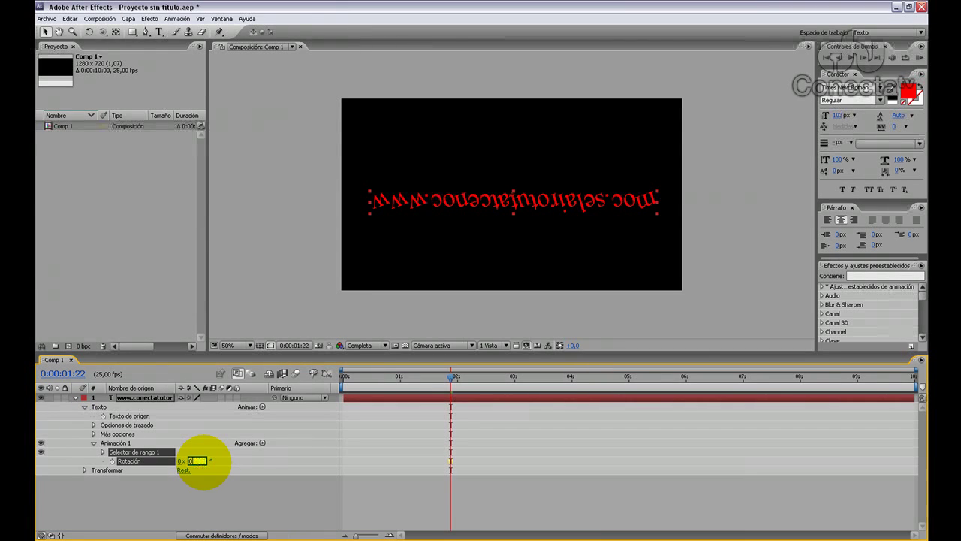
key("Return")
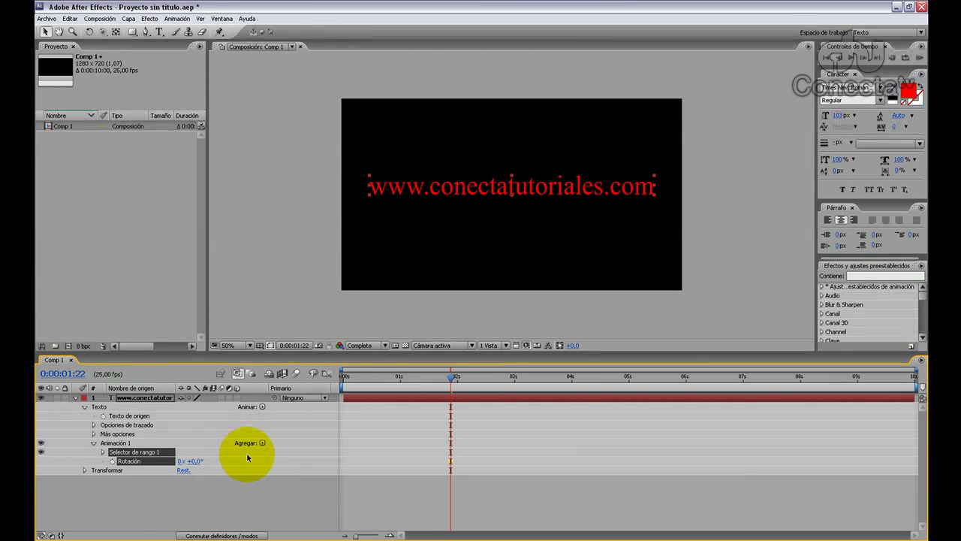
- Turn on Habilitar 3D por carácter, giving the animator Rotación X, Y and Z
left_click(263, 444)
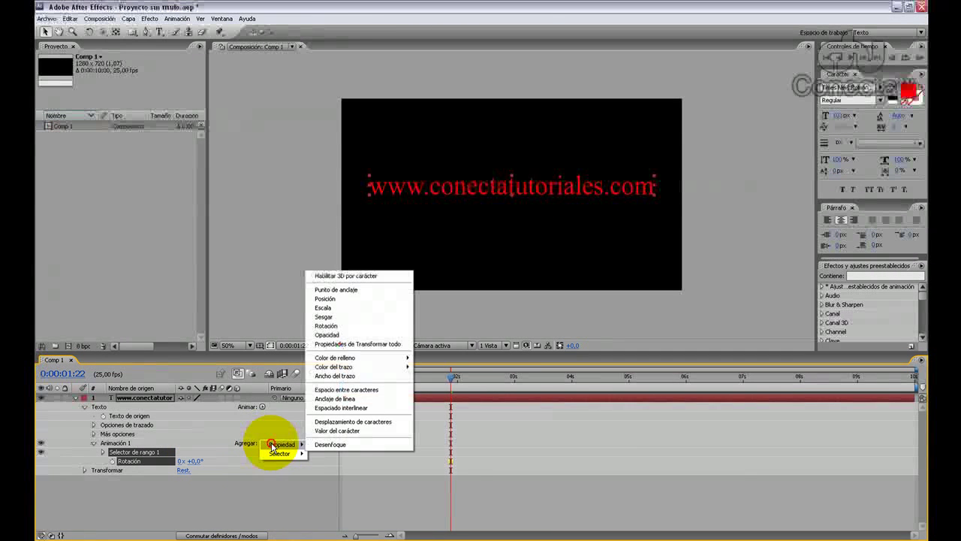
mouse_move(280, 446)
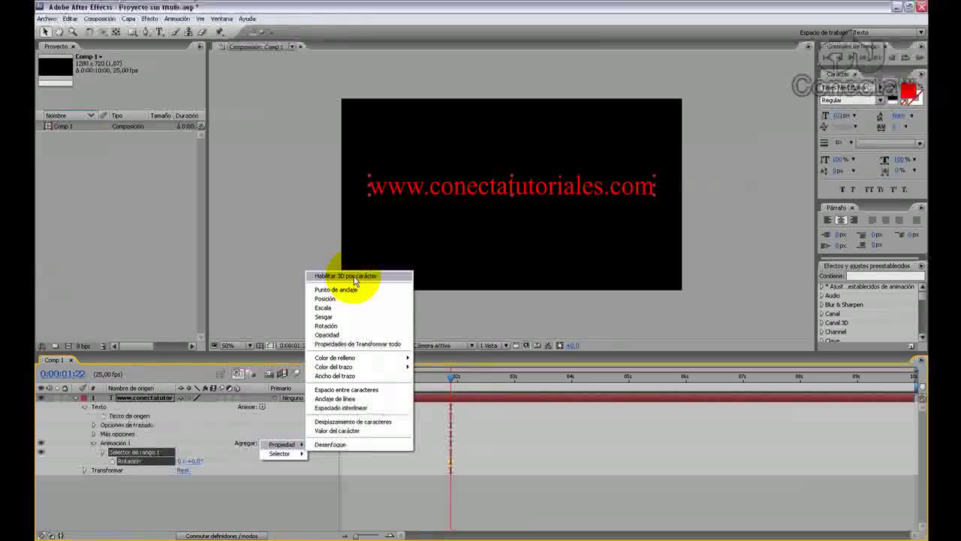
left_click(355, 277)
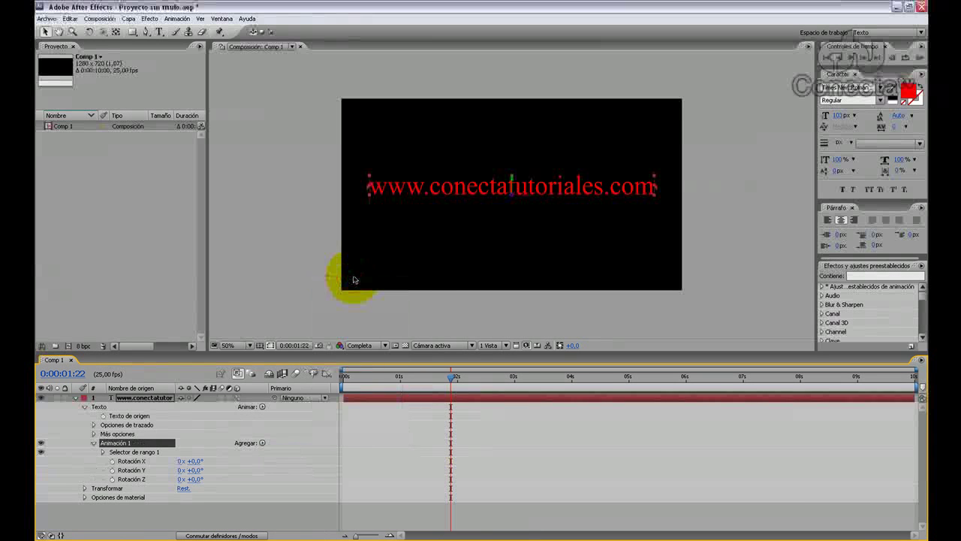
- Set the animator's Rotación X to 180° so the characters flip
left_click_drag(192, 461, 189, 462)
left_click(193, 460)
type("18")
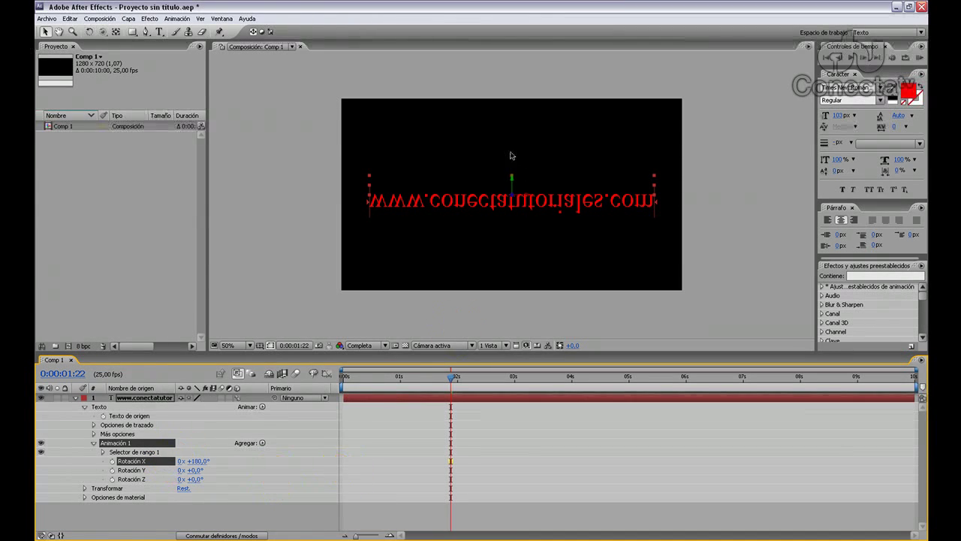
- Set Selector de rango 1's Avanzado > Forma to Pendiente hacia arriba
left_click(104, 452)
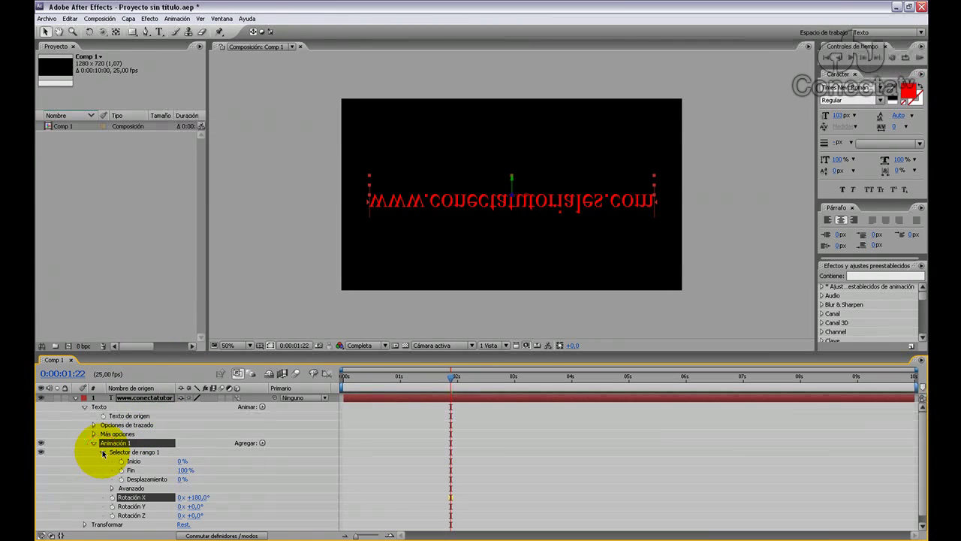
left_click(112, 488)
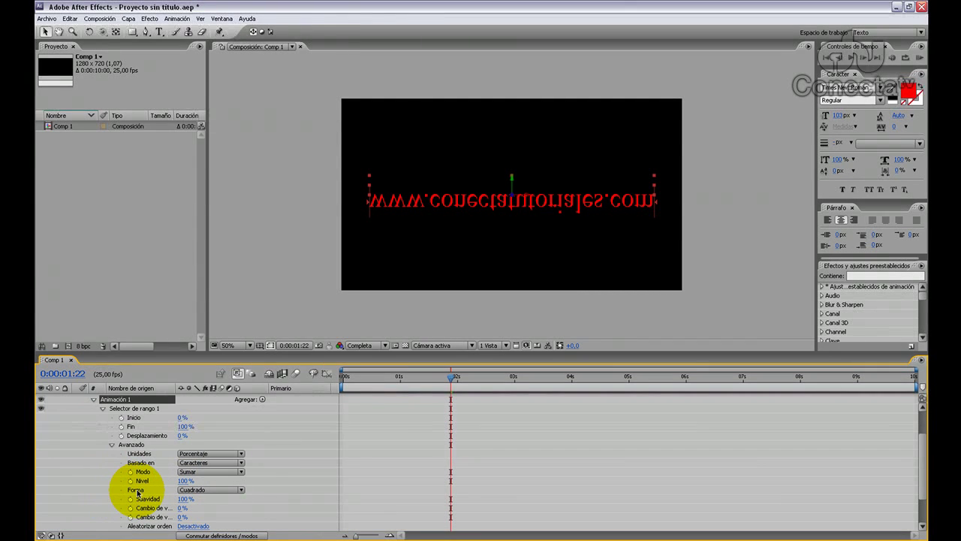
left_click(242, 491)
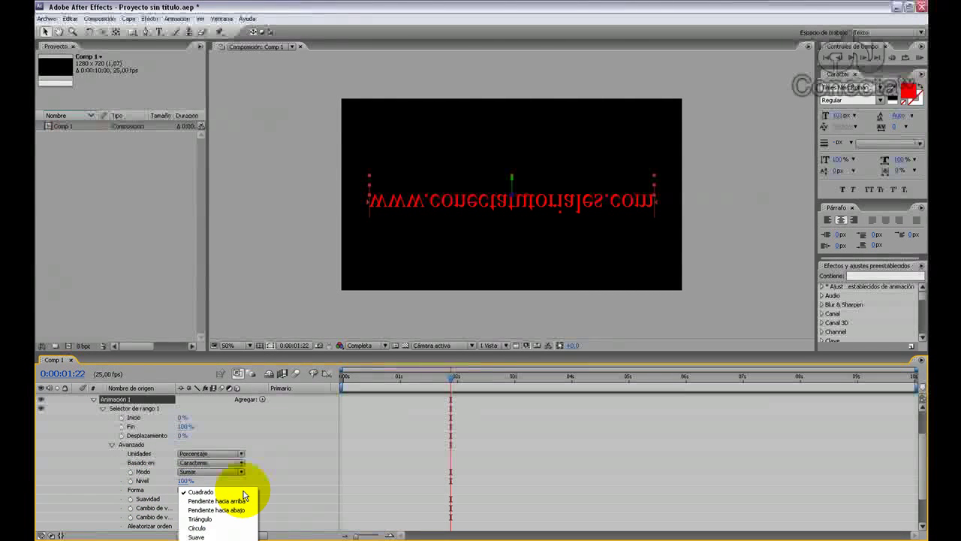
left_click(245, 501)
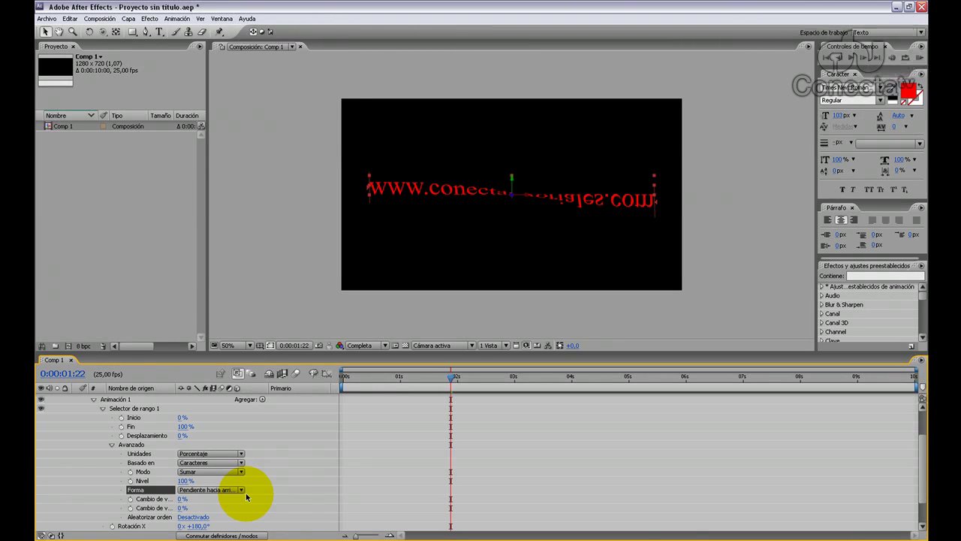
left_click(246, 495)
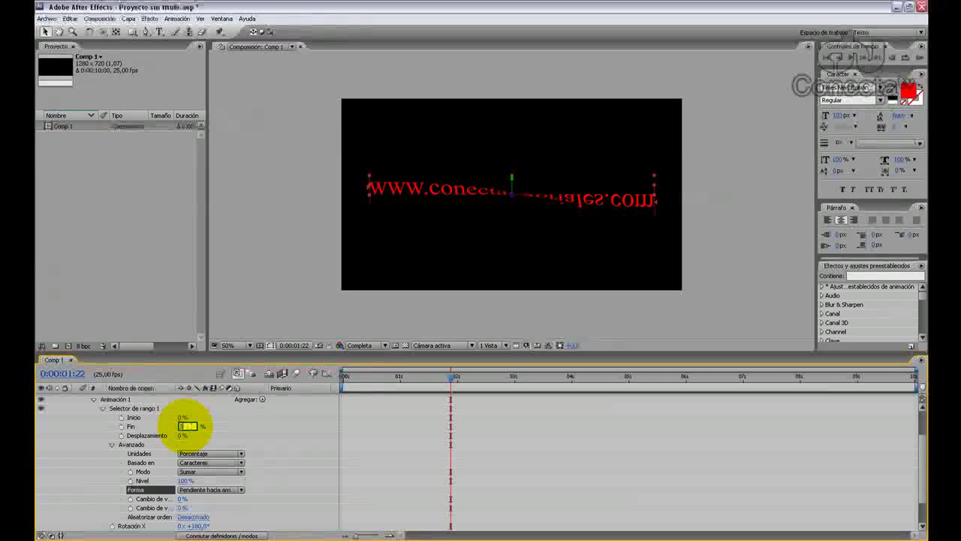
- Set the selector's Fin to 30% and keyframe Desplazamiento at -30% at 0 s
type("30")
key("Return")
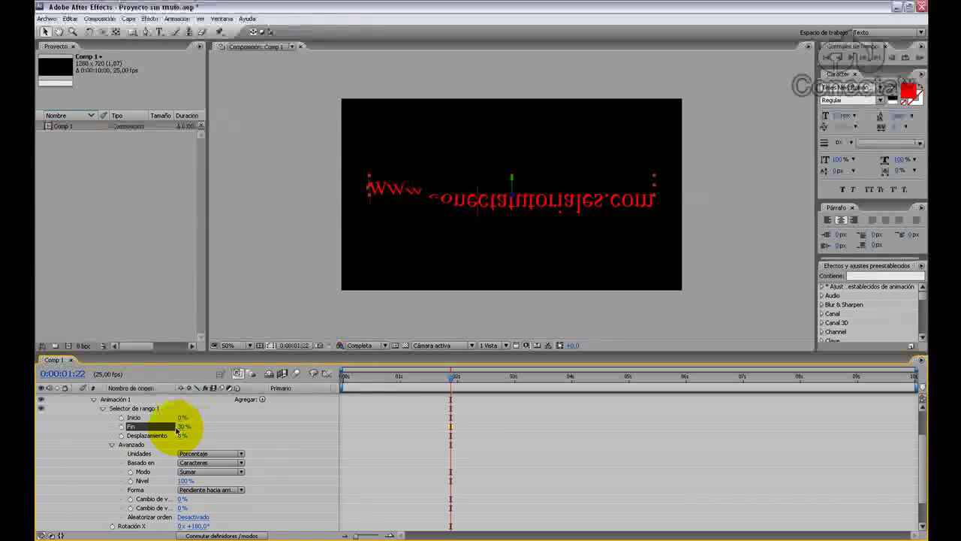
left_click_drag(452, 377, 332, 390)
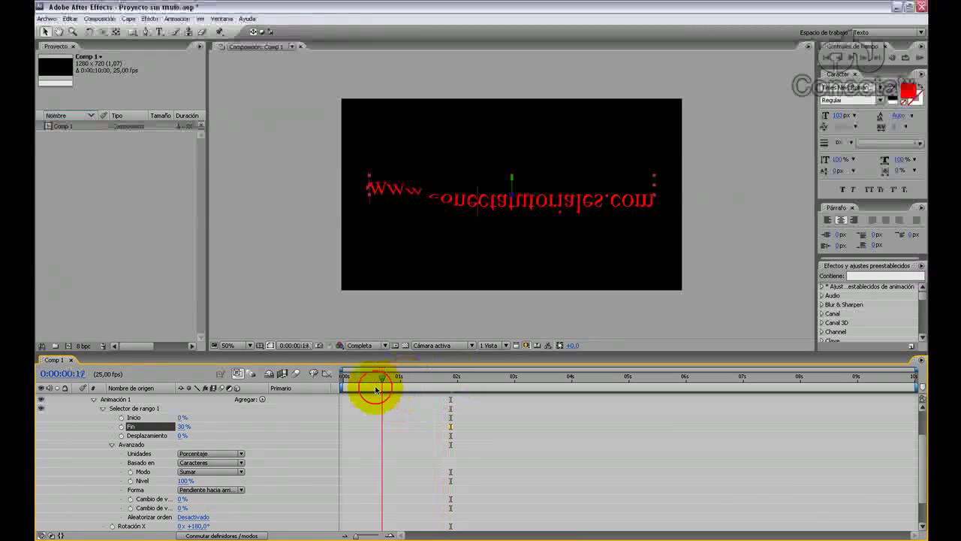
left_click(121, 436)
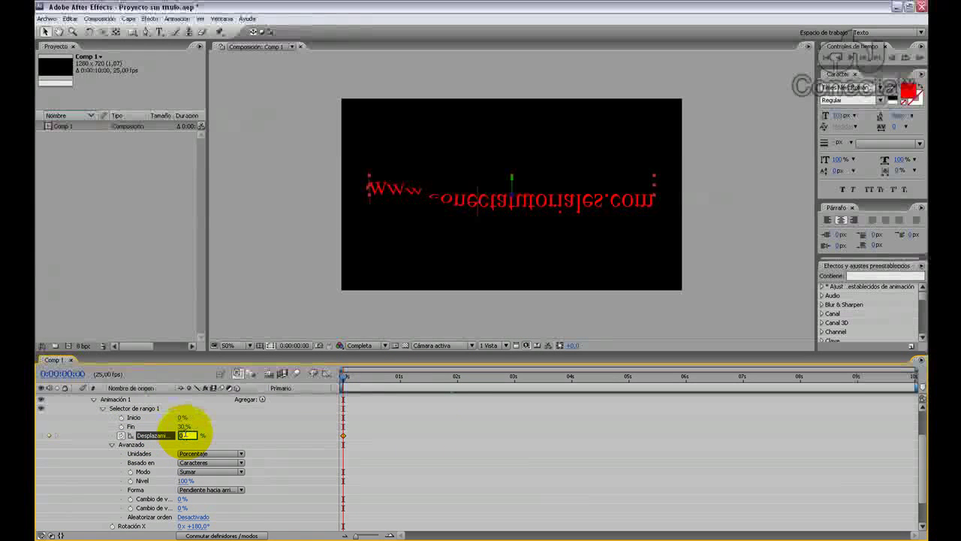
type("3")
key("Return")
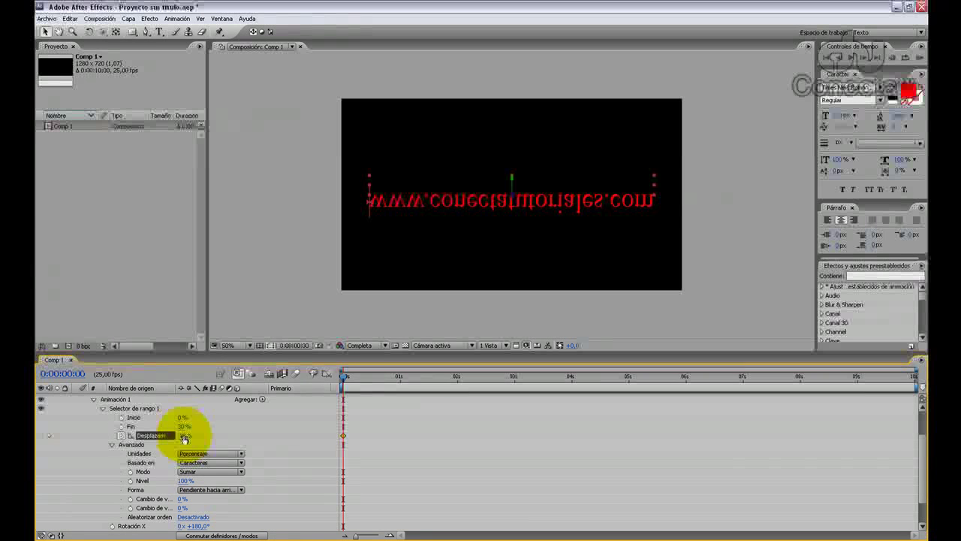
- Keyframe Desplazamiento at 100% at 3 s and RAM preview the sweep
left_click(387, 209)
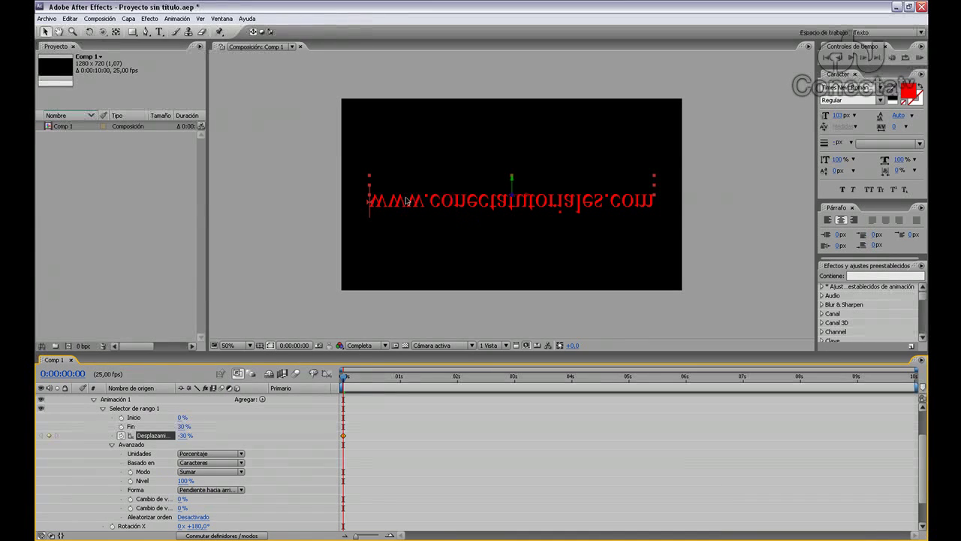
mouse_move(354, 379)
left_mouse_down()
mouse_move(491, 387)
mouse_move(514, 378)
left_mouse_up()
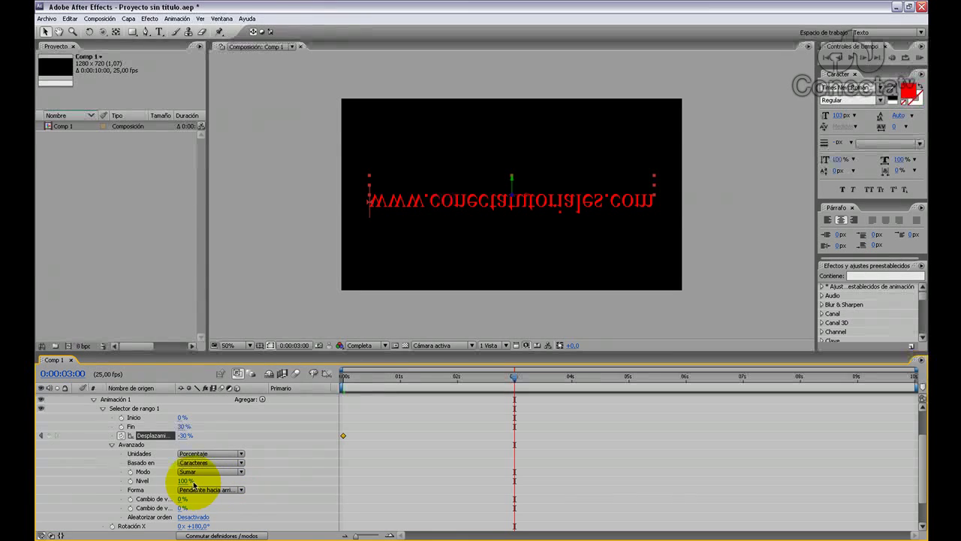
left_click_drag(184, 438, 304, 444)
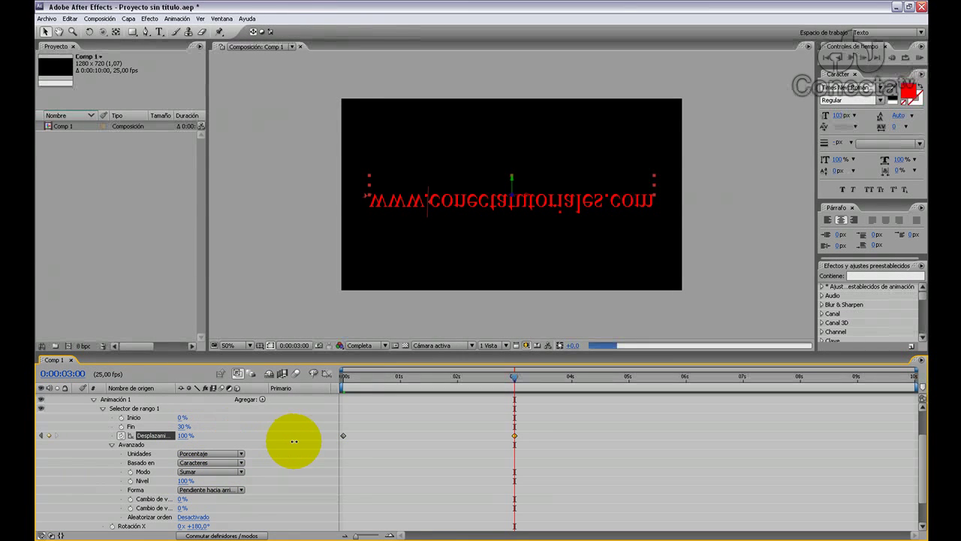
key("KP_0")
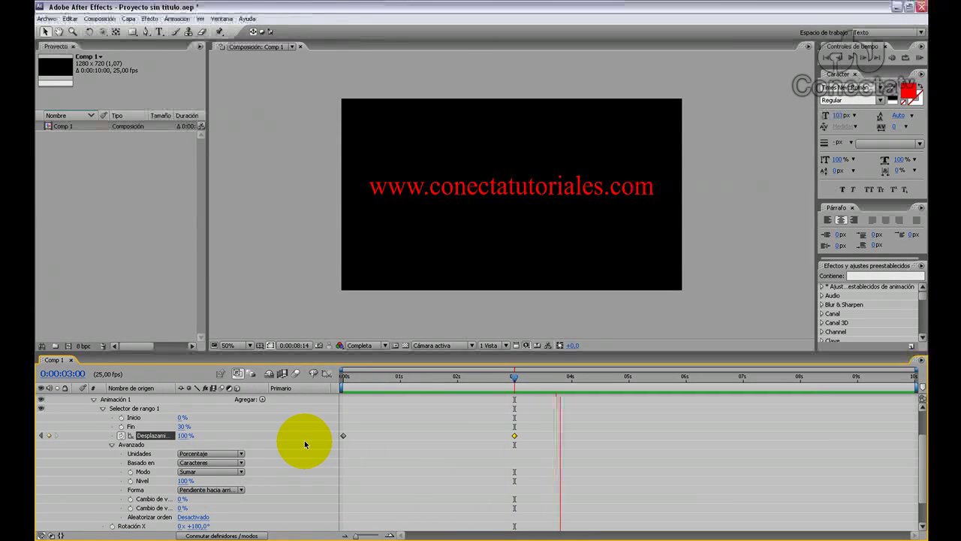
- Stop the preview and add an Opacidad property set to 0% to Animación 1
left_click(832, 75)
left_click(266, 296)
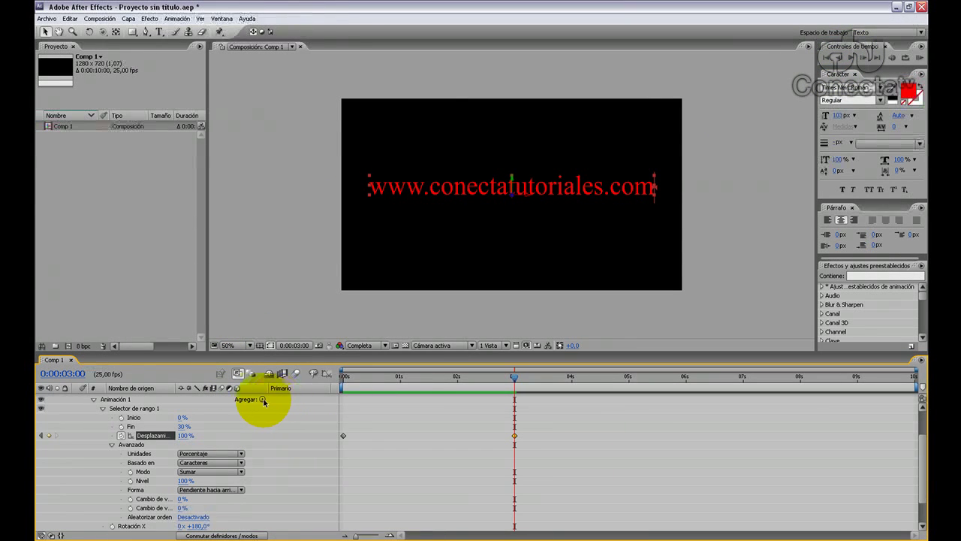
mouse_move(282, 401)
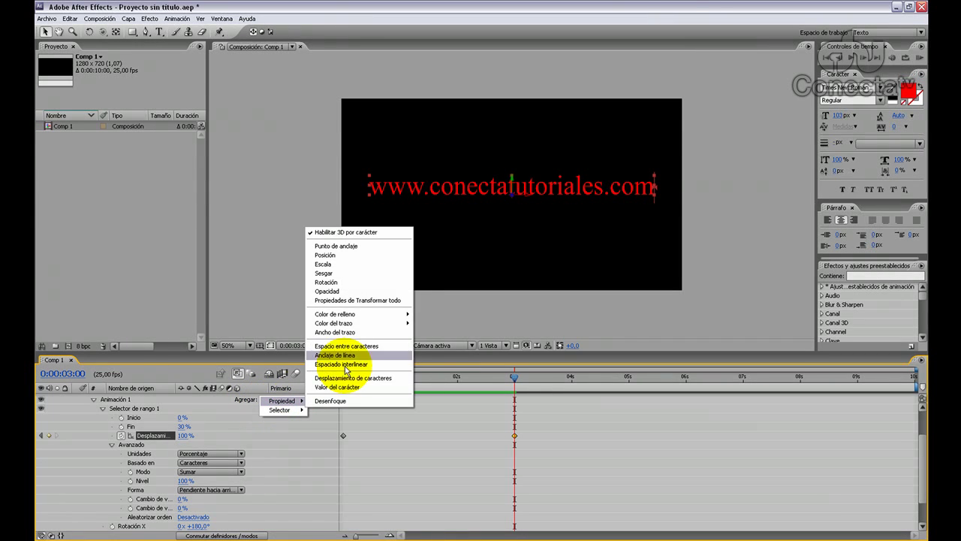
left_click(359, 292)
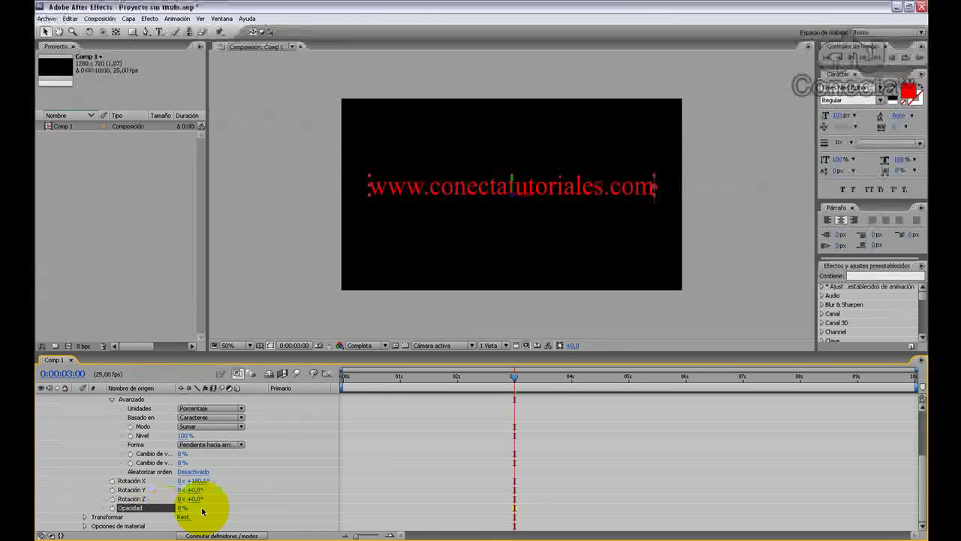
left_click(316, 436)
- Bring up the animator's Agregar > Propiedad list again
scroll(316, 435, "up", 5)
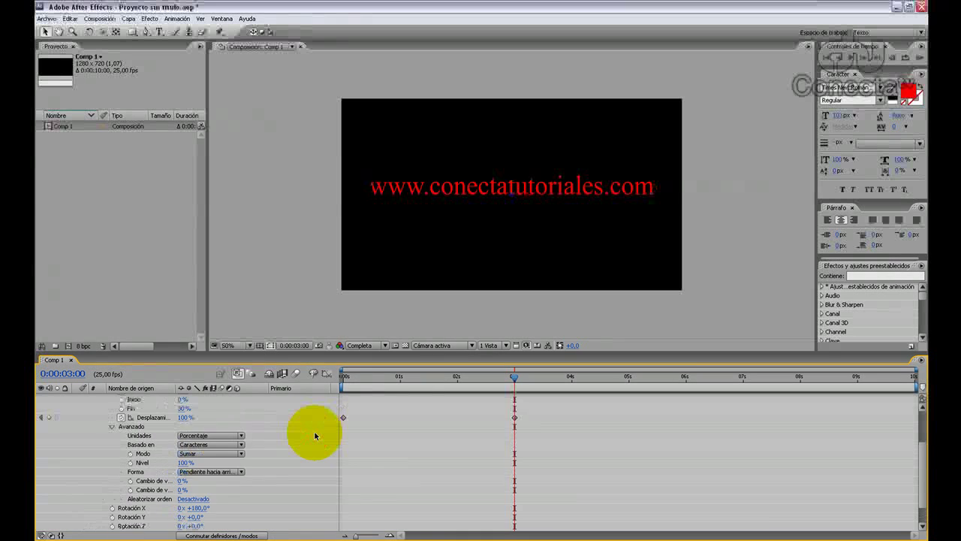
left_click(262, 401)
mouse_move(273, 406)
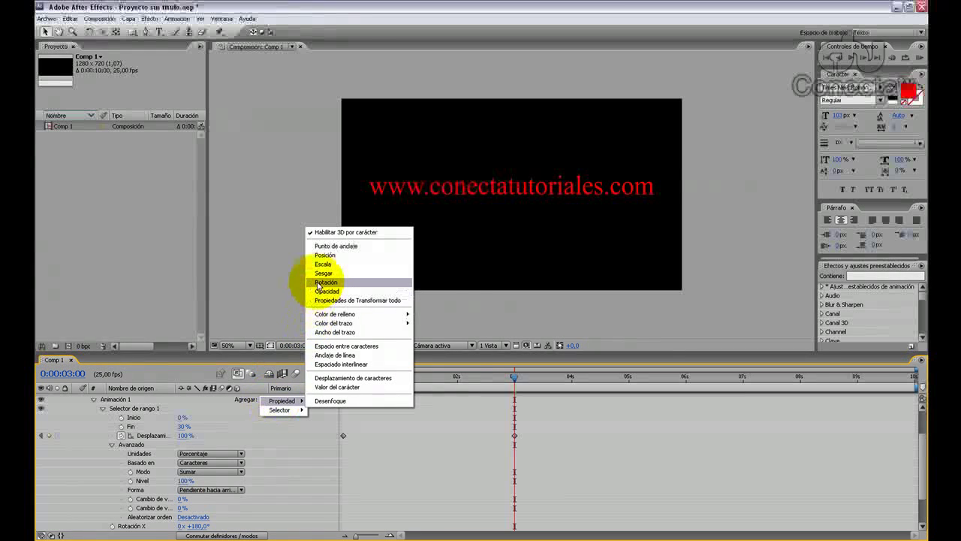
- Add a Posición property with Z at 2000 to Animación 1 and RAM preview it
left_click(324, 255)
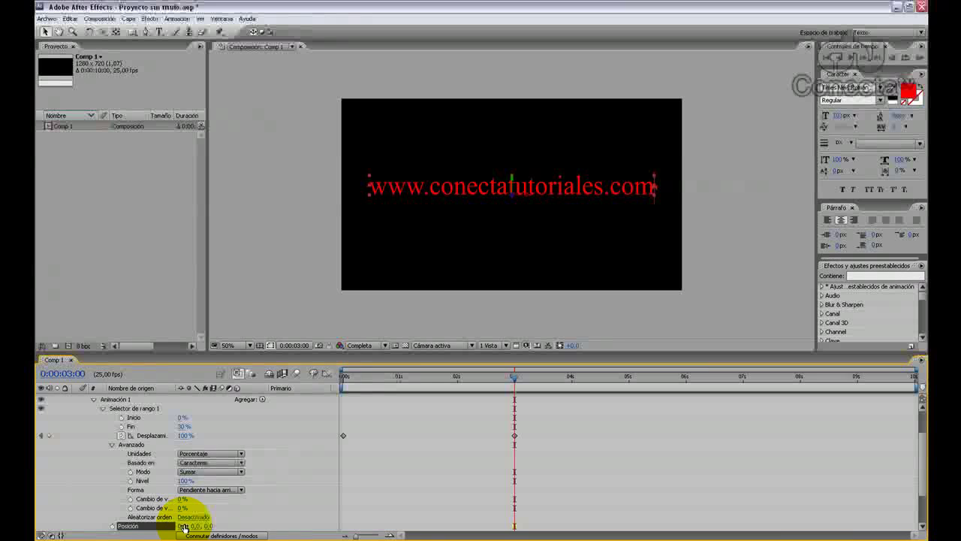
left_click(211, 526)
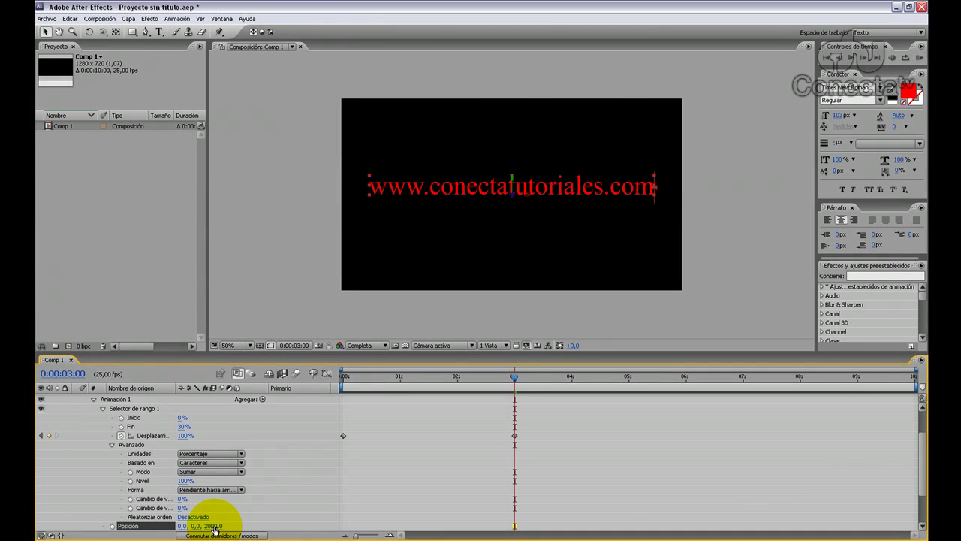
key("KP_0")
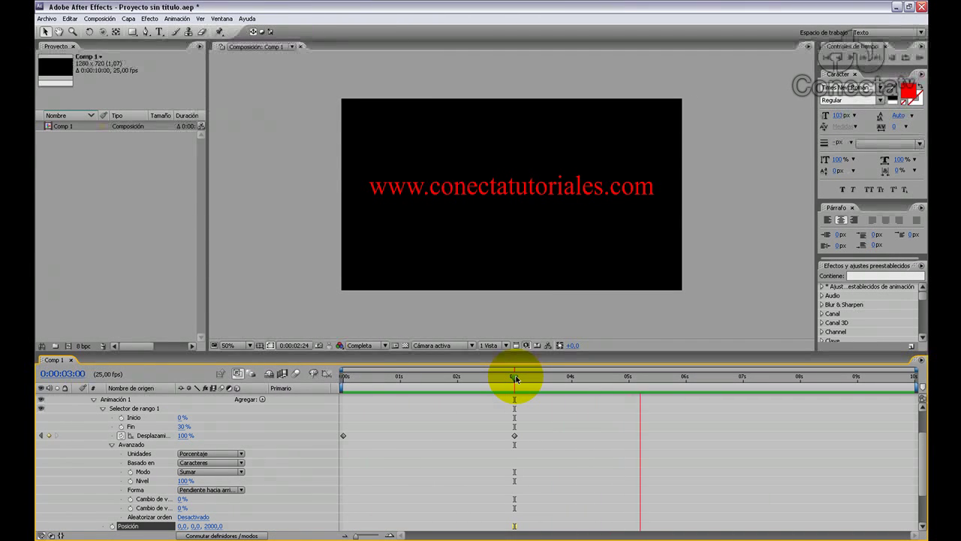
left_click(851, 60)
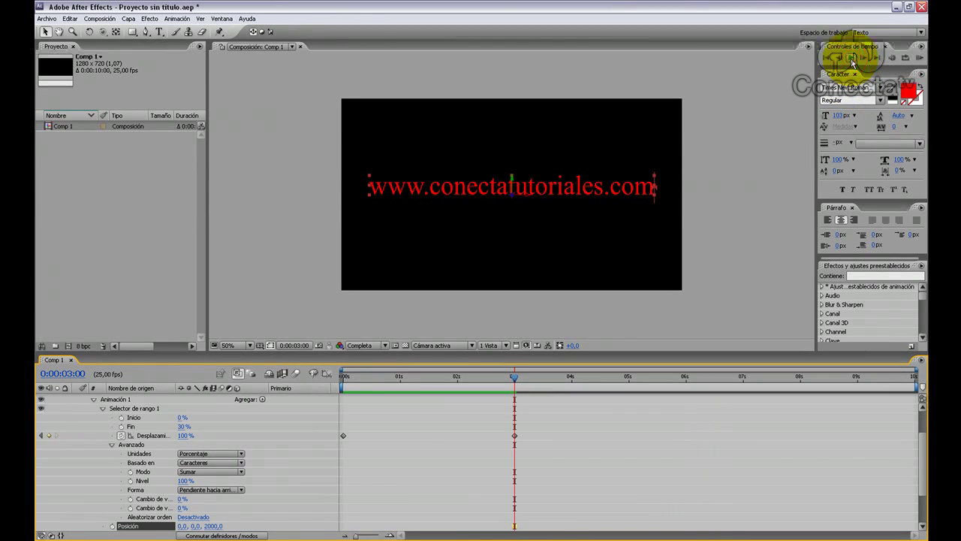
left_click(262, 399)
mouse_move(267, 402)
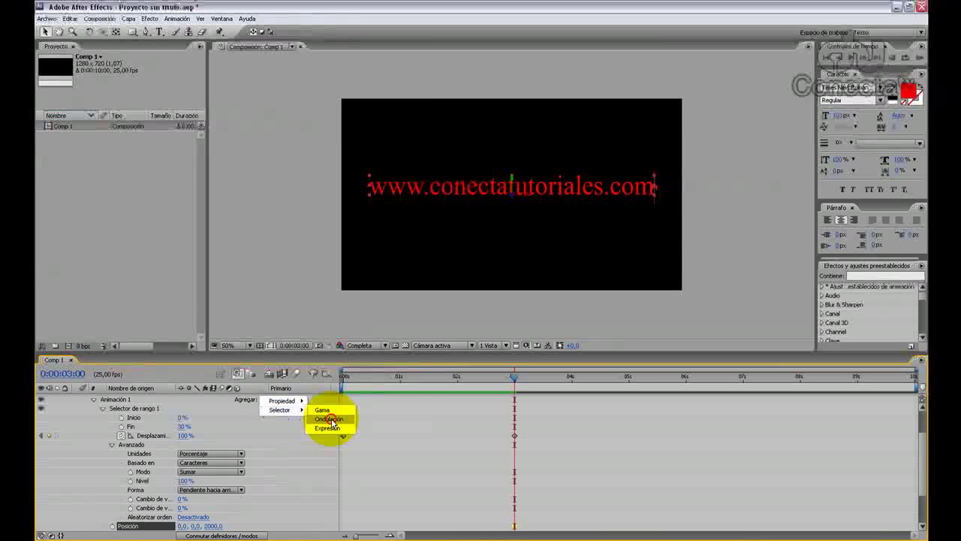
- Add a Selector de ondulación to Animación 1 and RAM preview the wiggling text
left_click(331, 419)
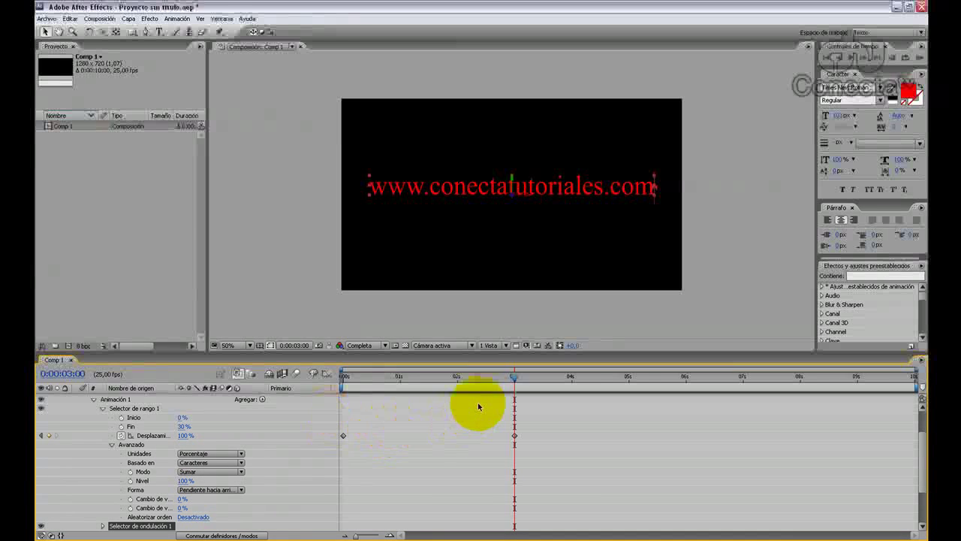
key("KP_0")
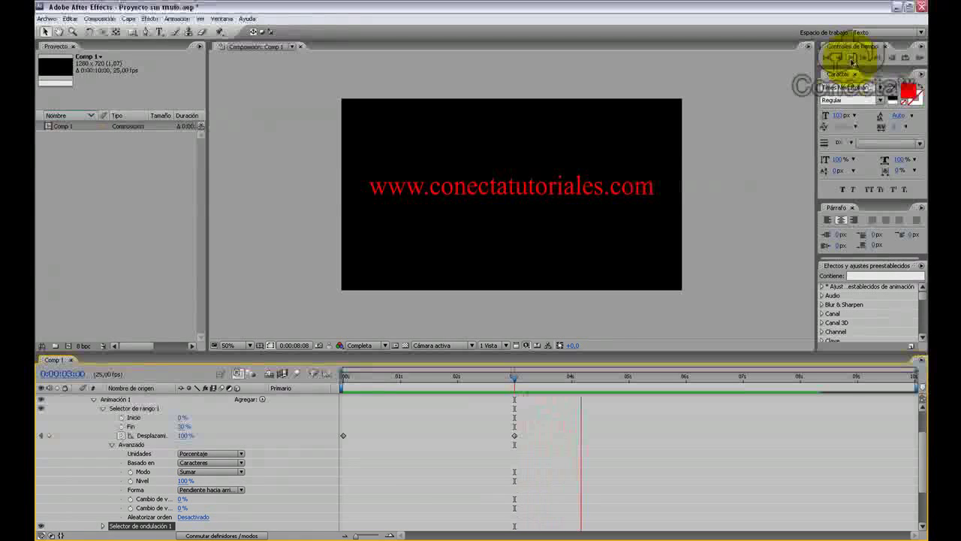
left_click(853, 60)
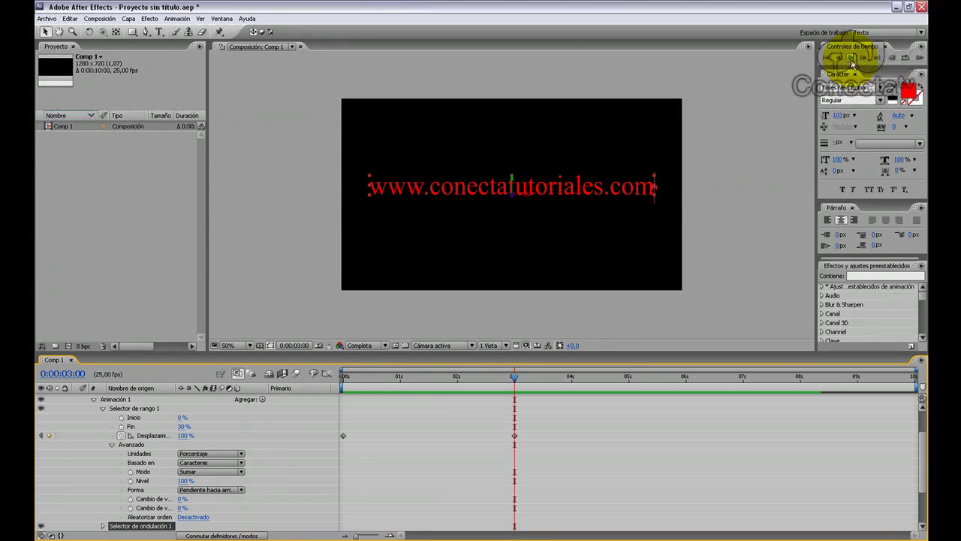
left_click(853, 66)
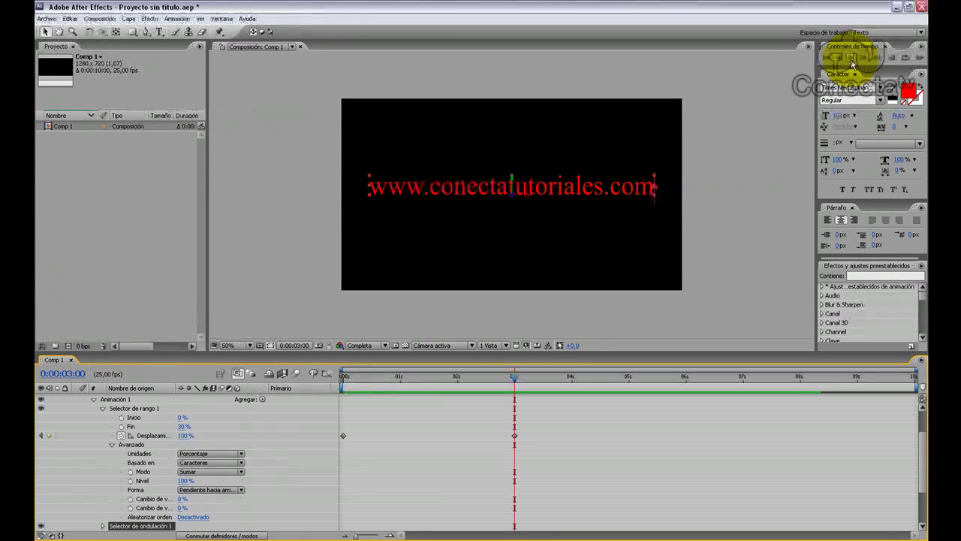